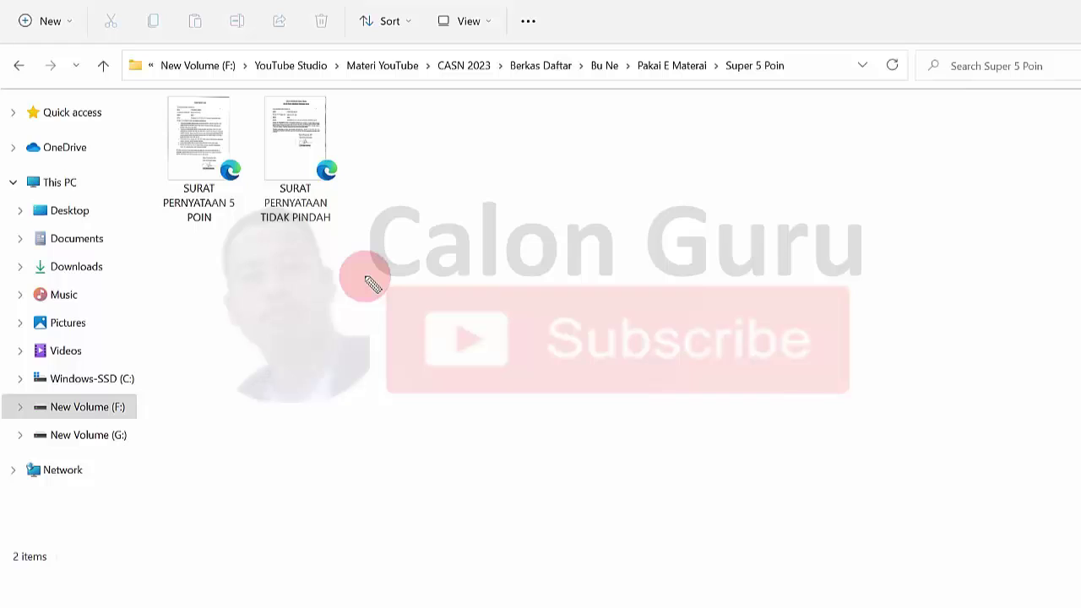
pyautogui.moveTo(197, 234); pyautogui.dragTo(205, 246)
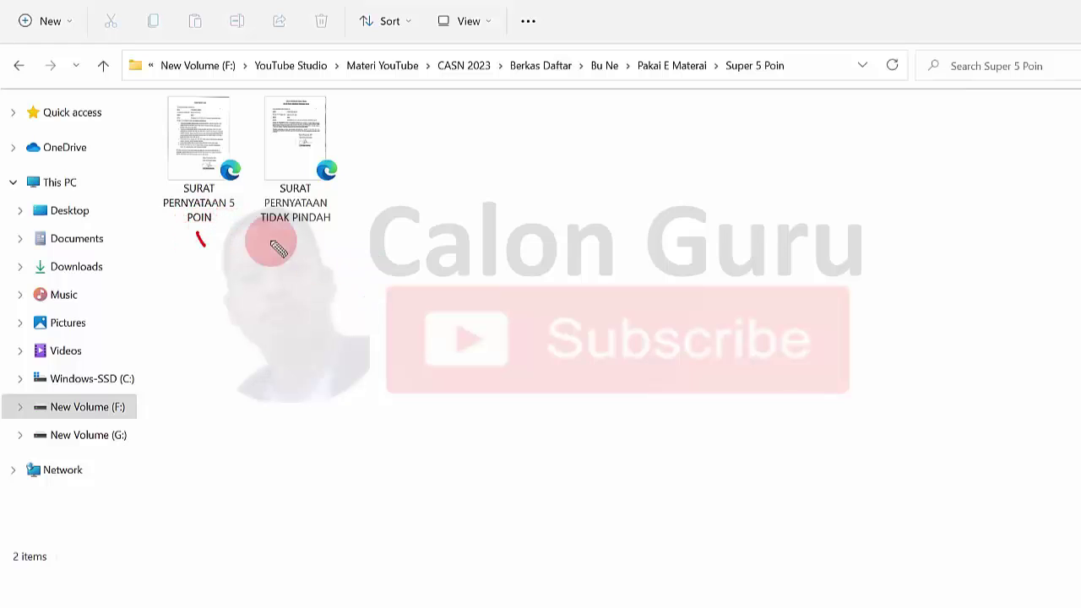
pyautogui.moveTo(306, 237); pyautogui.dragTo(334, 272)
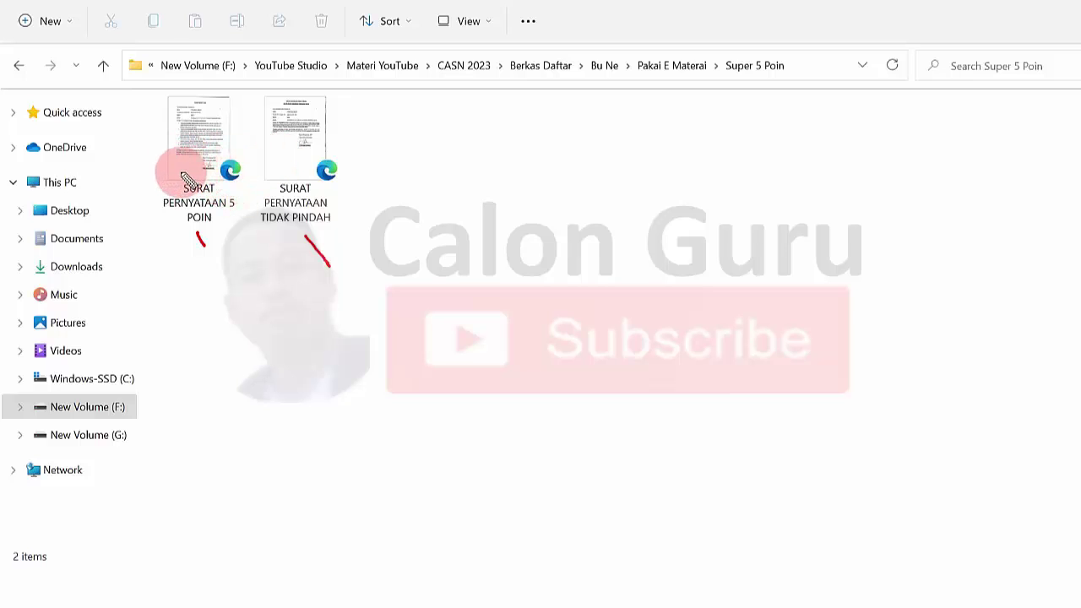
pyautogui.moveTo(181, 174); pyautogui.dragTo(188, 171)
pyautogui.moveTo(266, 156); pyautogui.dragTo(279, 151)
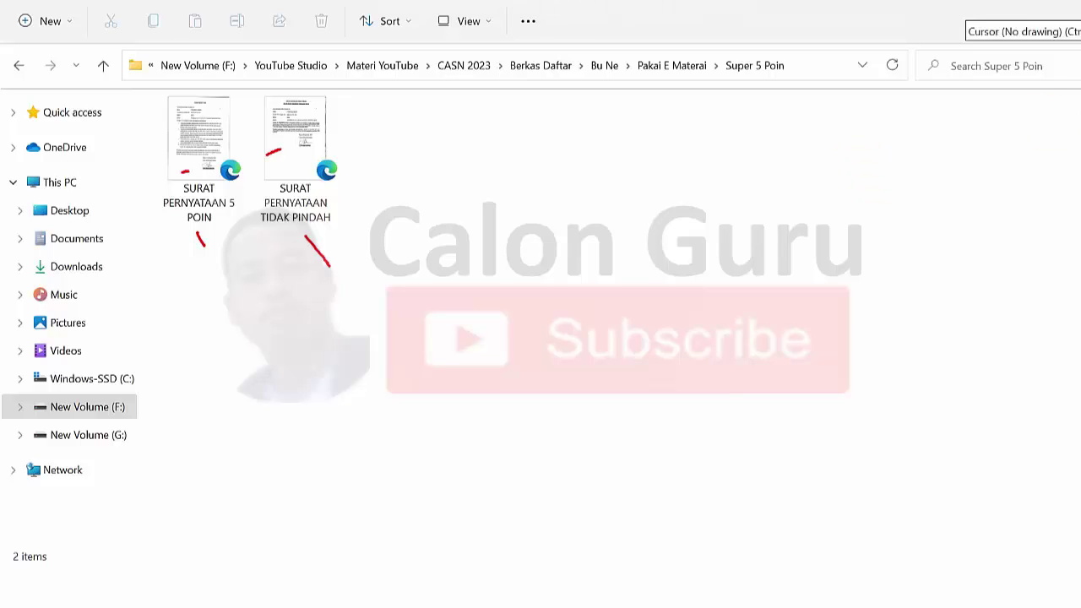
pyautogui.click(971, 13)
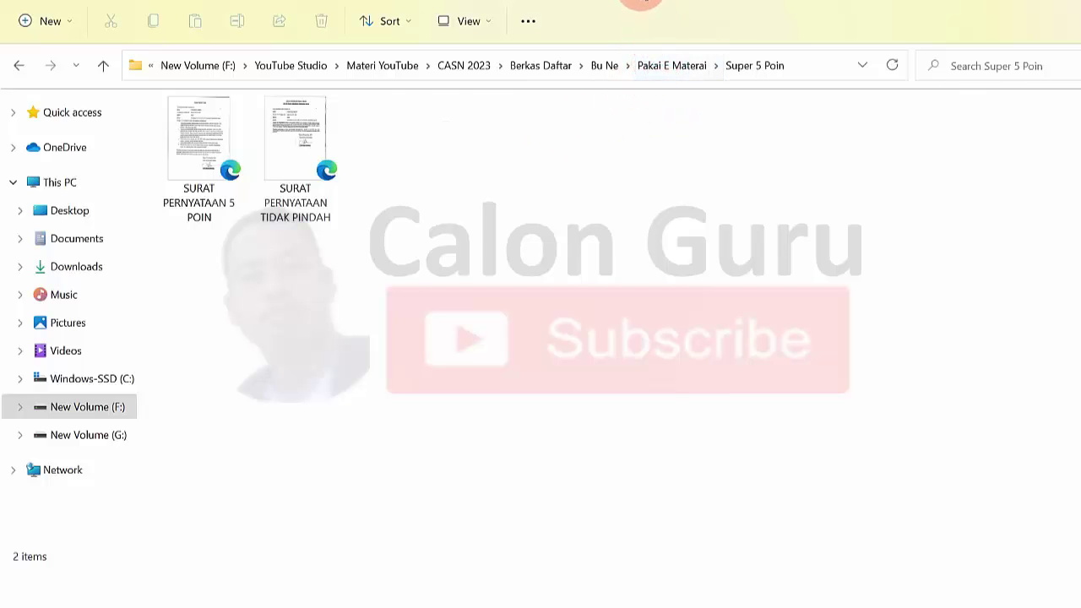
# Switch to the SSCASN document page in Chrome, try to view the uploaded Surat Pernyataan, and close its viewer.
pyautogui.hotkey('alt', 'Tab')
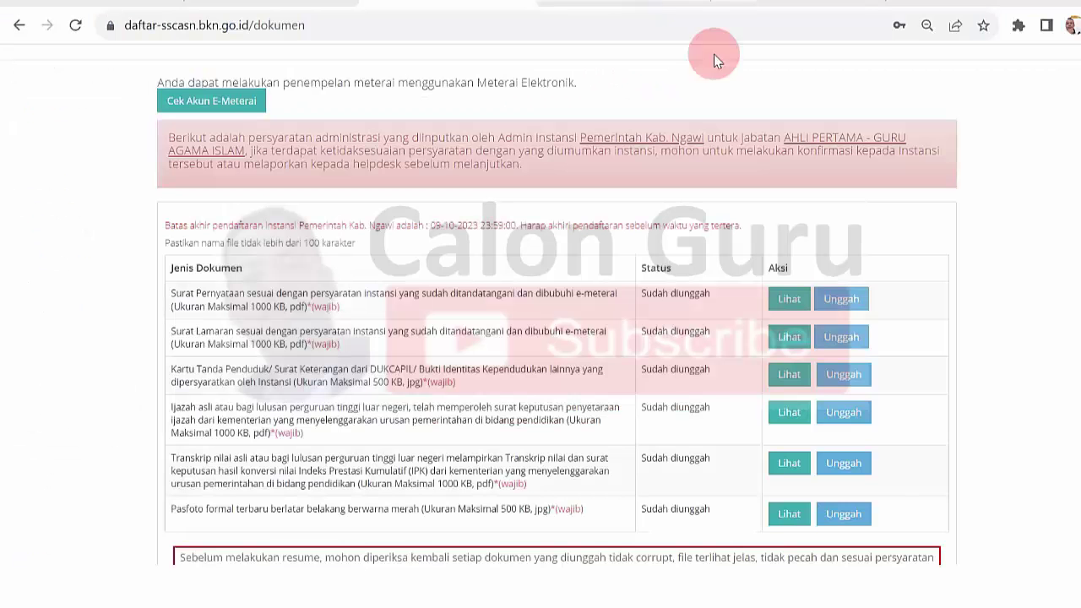
pyautogui.click(787, 300)
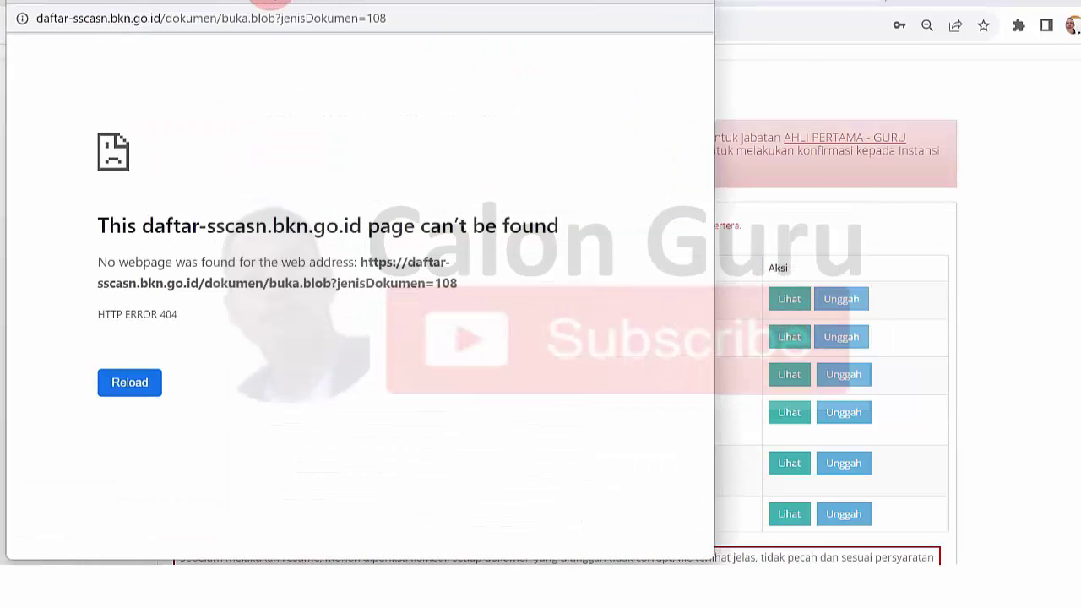
pyautogui.moveTo(293, 4); pyautogui.dragTo(382, 126)
pyautogui.click(779, 81)
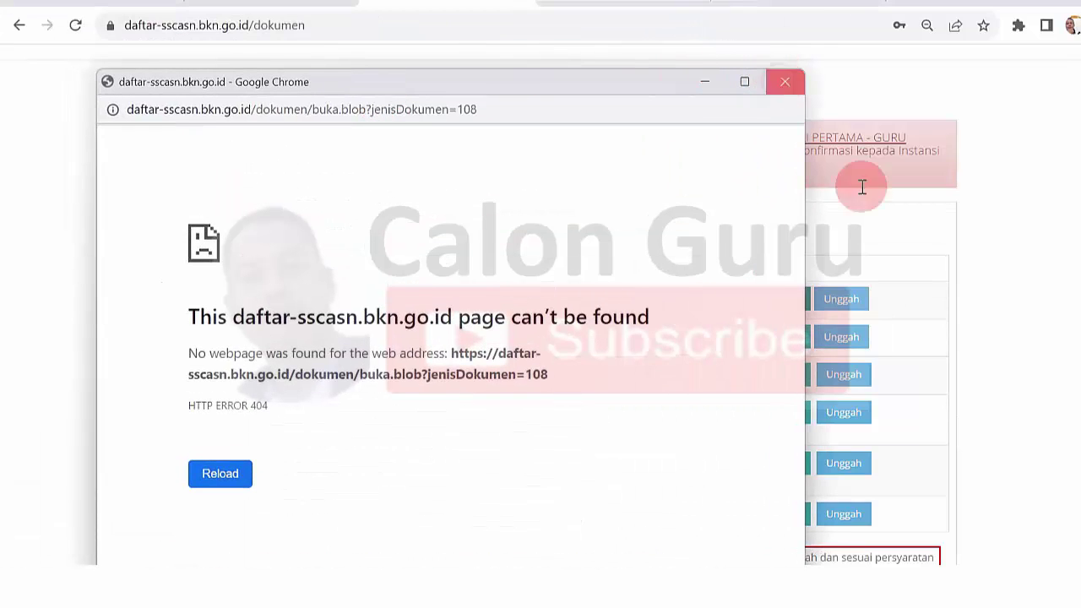
# Try to upload final_SURATPERNYATAAN5POIN for the Surat Pernyataan requirement as a PDF that already has an e-Meterai.
pyautogui.click(847, 301)
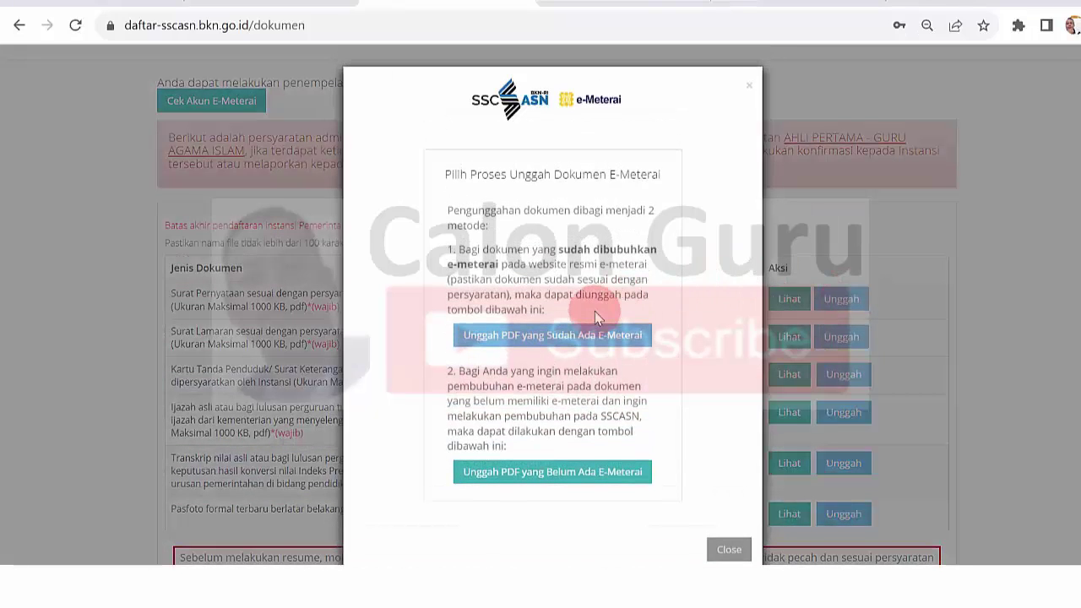
pyautogui.click(577, 338)
pyautogui.click(577, 337)
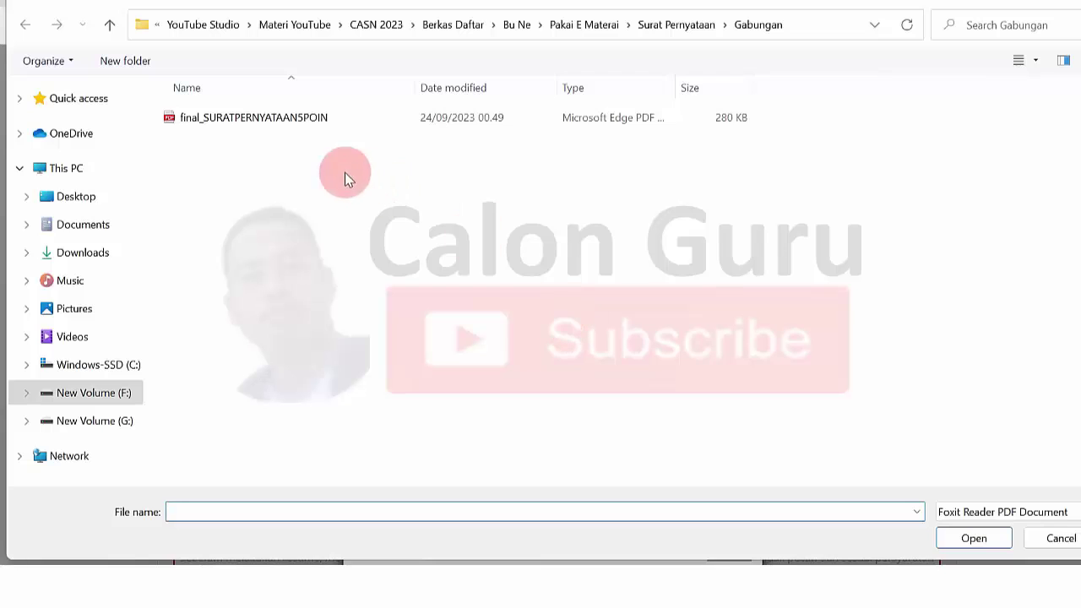
pyautogui.click(280, 120)
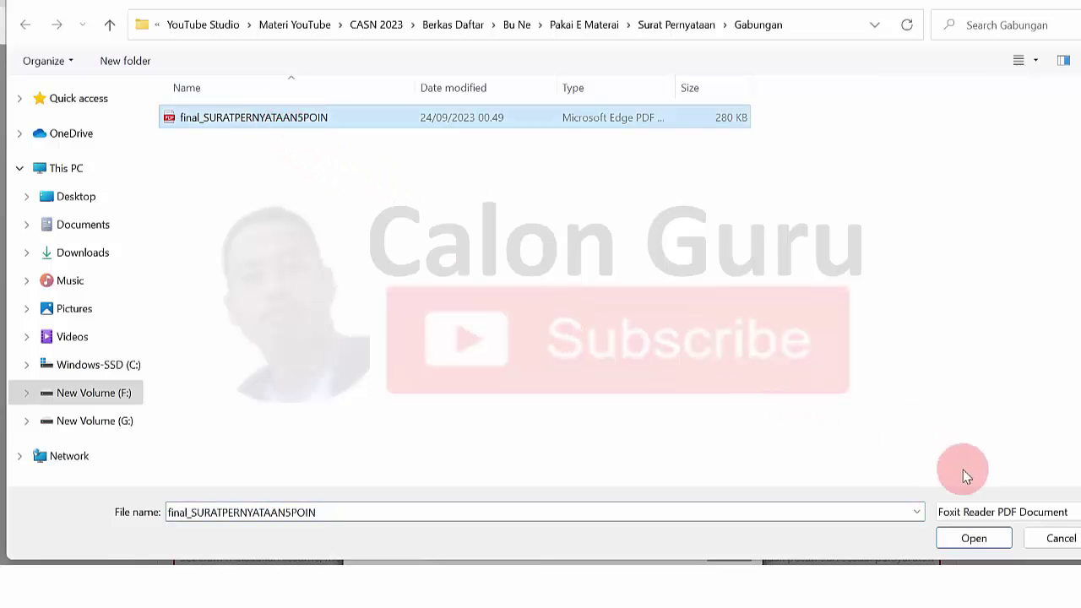
pyautogui.click(972, 536)
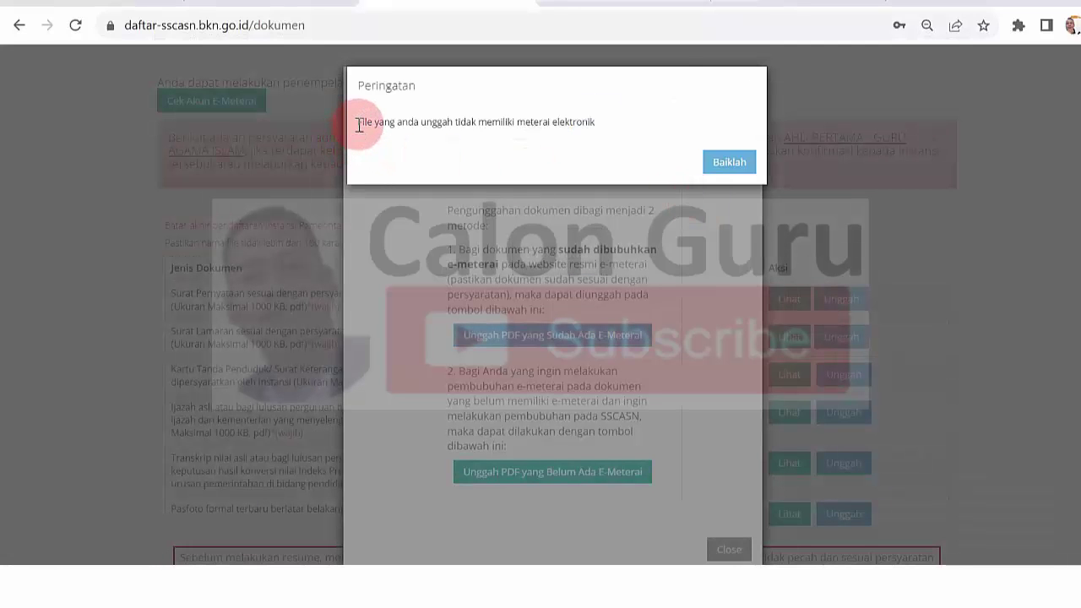
pyautogui.moveTo(359, 123); pyautogui.dragTo(612, 124)
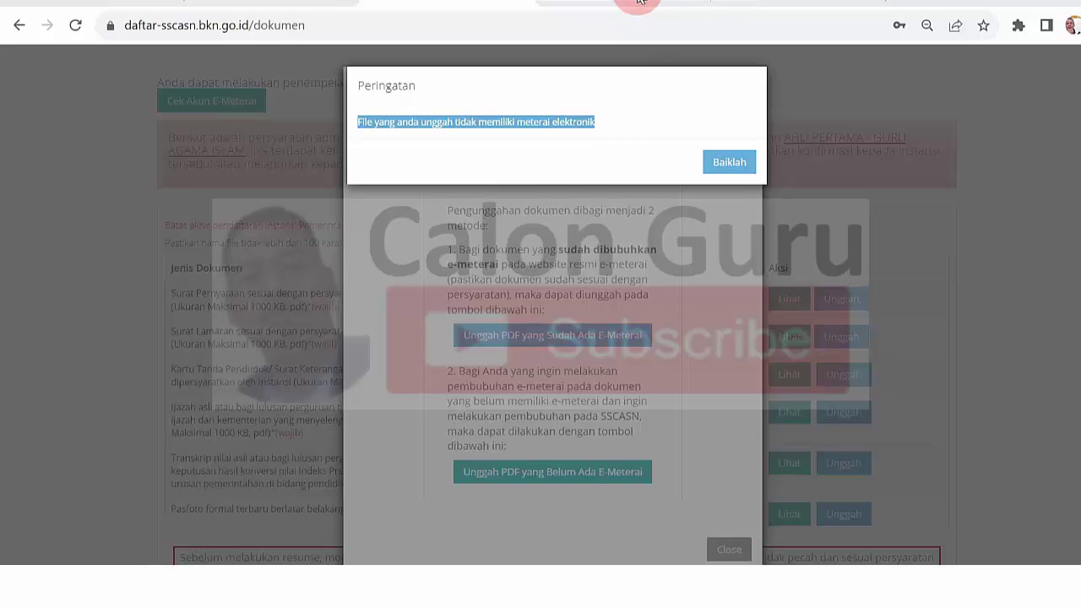
# Switch to the e-Meterai.CASN stamping history and compare the file names and serial numbers of the two stamped statement letters.
pyautogui.click(639, 2)
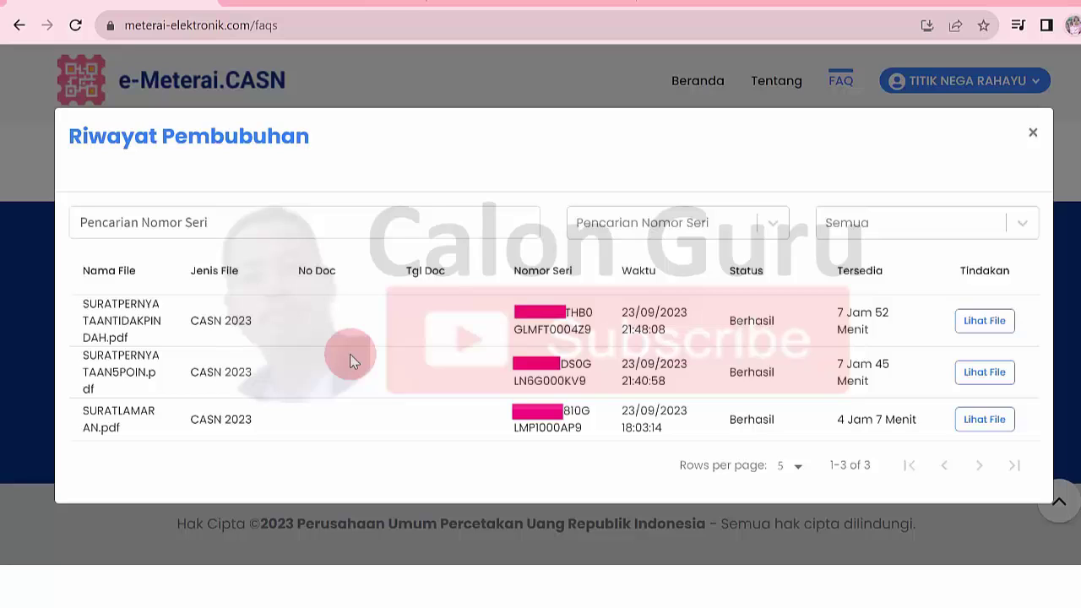
pyautogui.moveTo(582, 428); pyautogui.dragTo(583, 377)
pyautogui.click(582, 377)
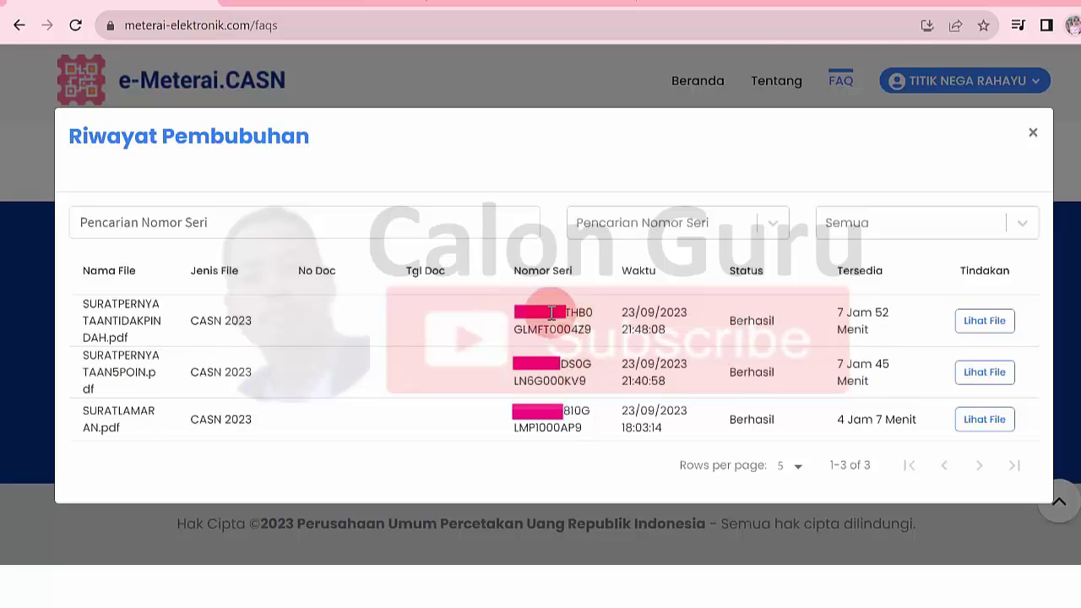
pyautogui.moveTo(543, 329); pyautogui.dragTo(565, 328)
pyautogui.click(975, 320)
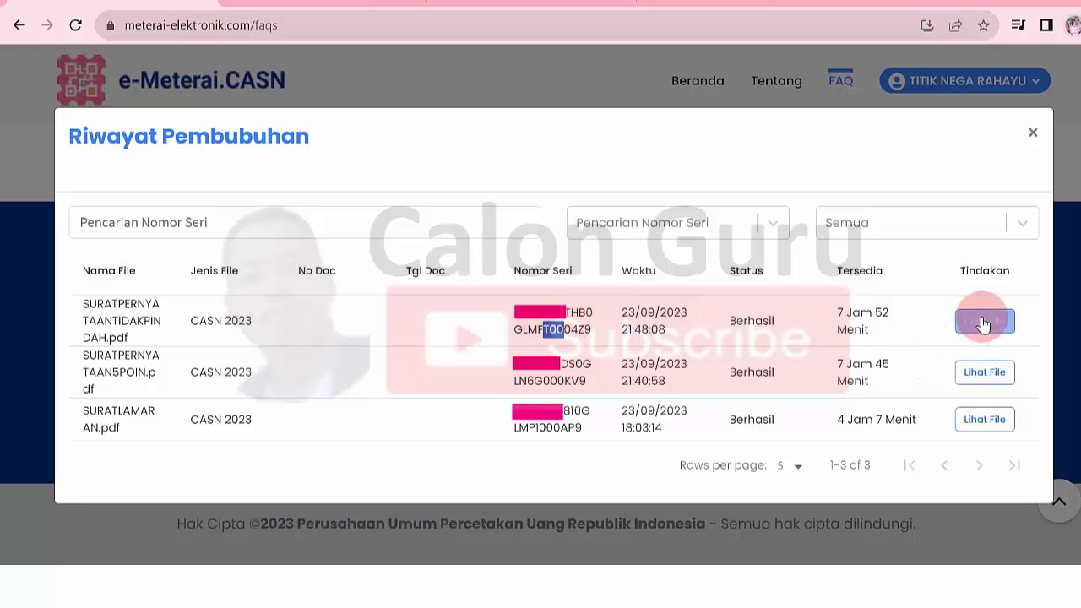
pyautogui.moveTo(556, 380); pyautogui.dragTo(565, 380)
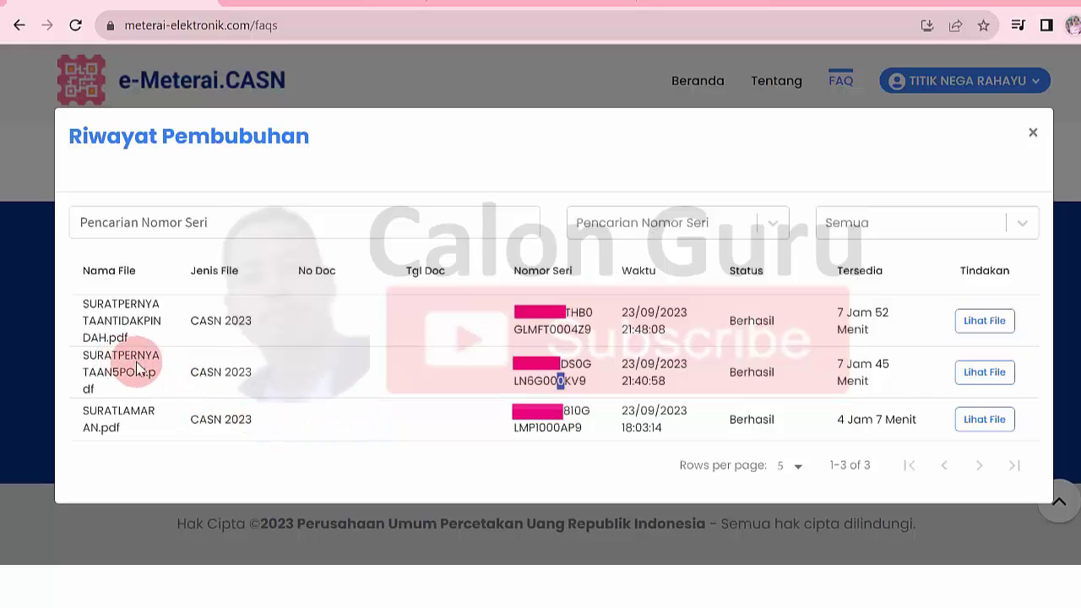
pyautogui.click(123, 310)
pyautogui.moveTo(123, 311); pyautogui.dragTo(124, 323)
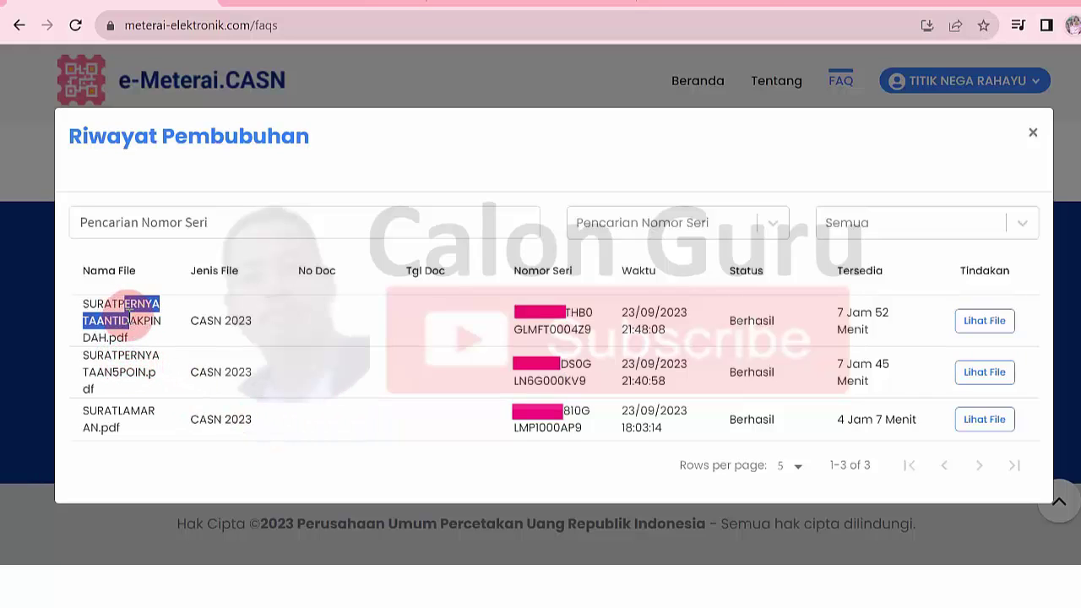
pyautogui.click(116, 361)
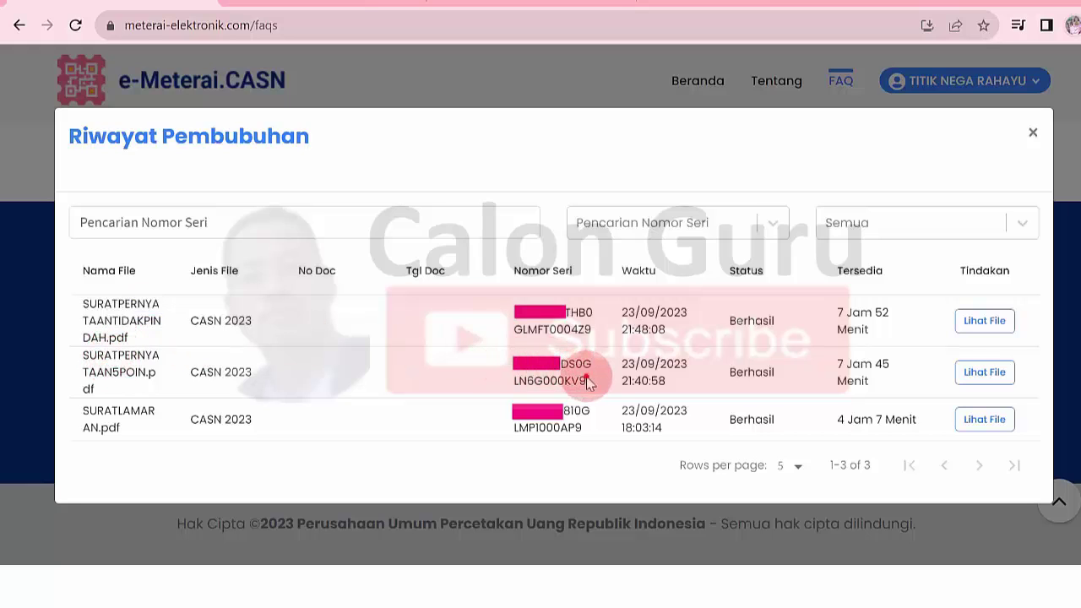
pyautogui.moveTo(589, 383); pyautogui.dragTo(554, 315)
pyautogui.click(553, 317)
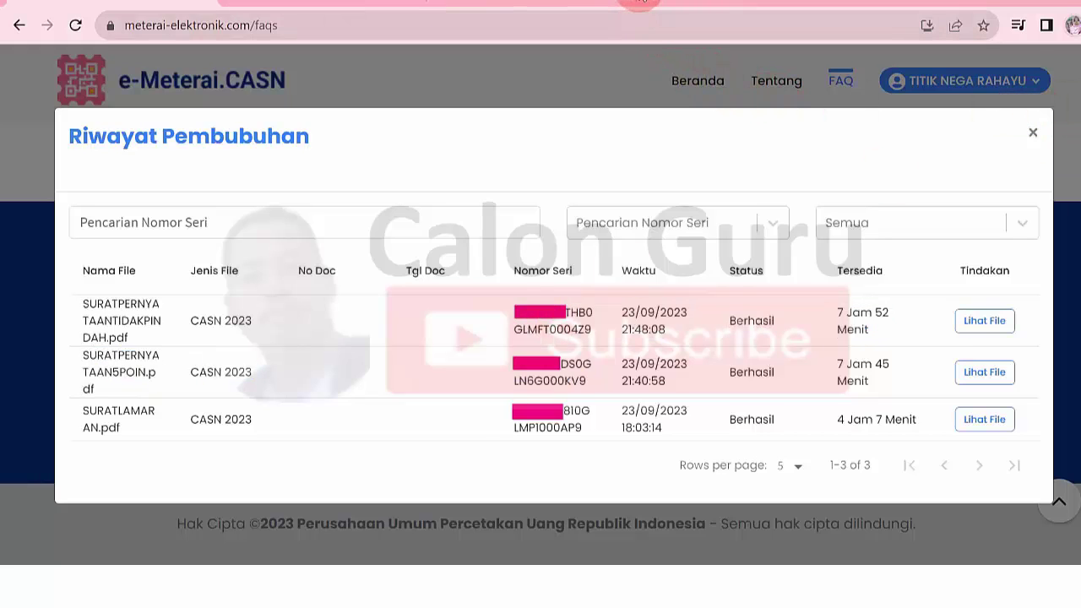
# Go to ilovepdf.com in the other Chrome window and open the Merge PDF tool.
pyautogui.click(642, 2)
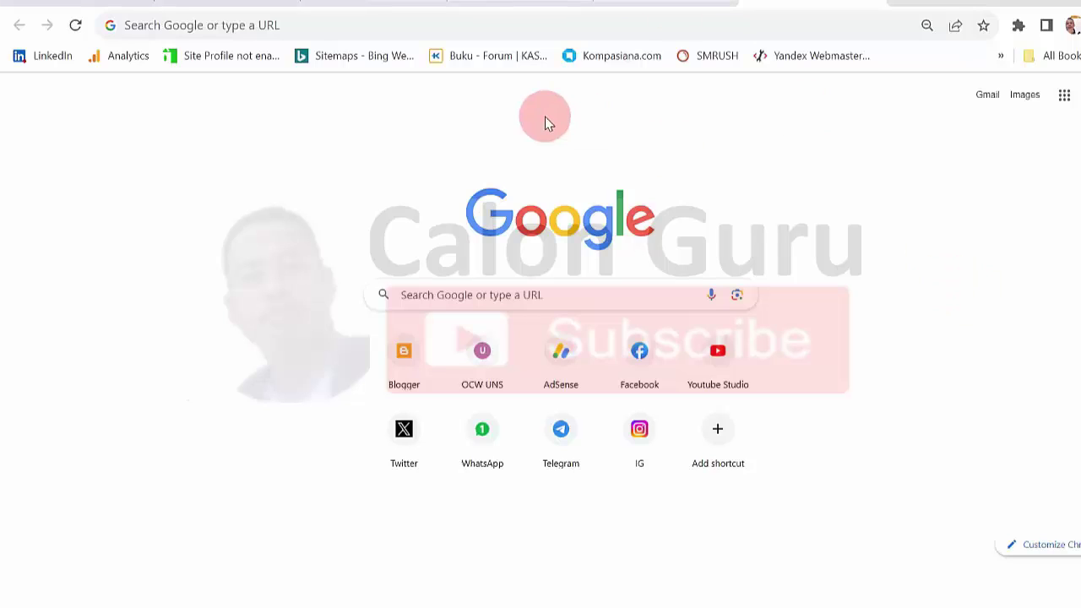
pyautogui.click(290, 33)
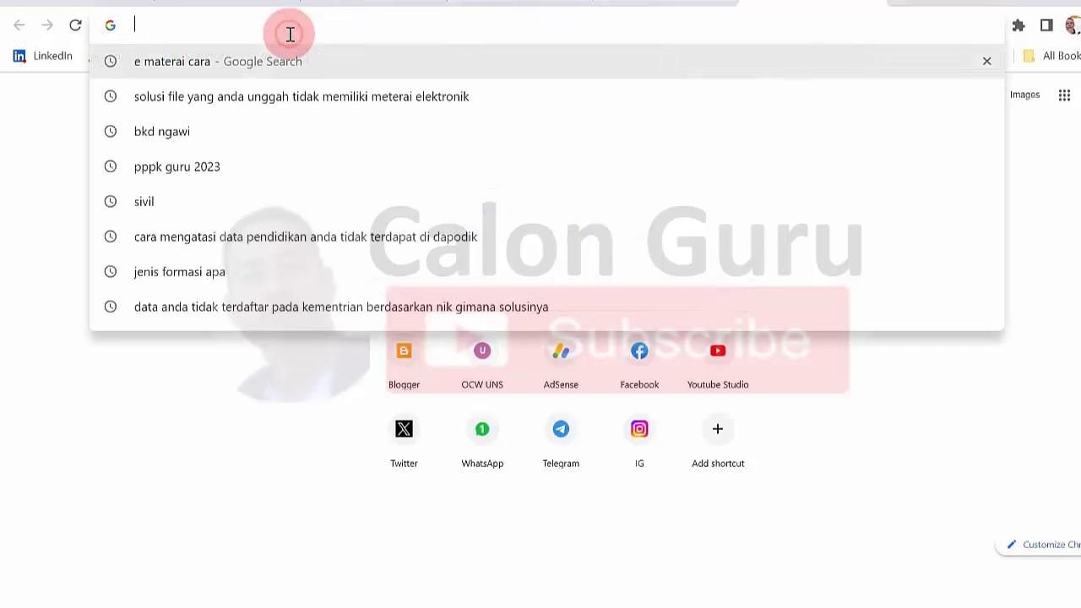
pyautogui.write('ilovepdf.com')
pyautogui.press('Return')
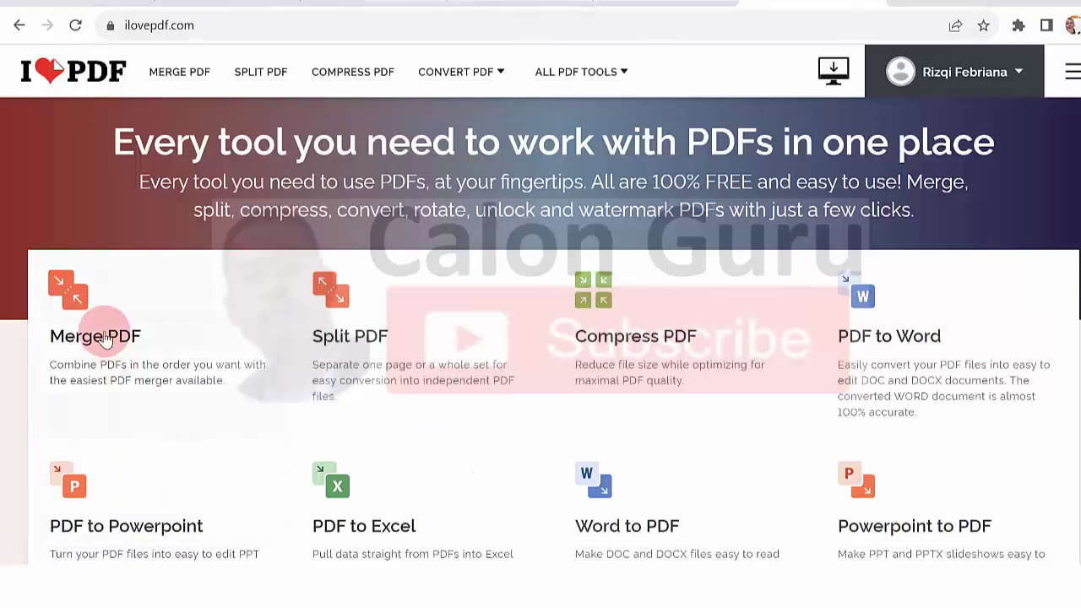
pyautogui.click(89, 307)
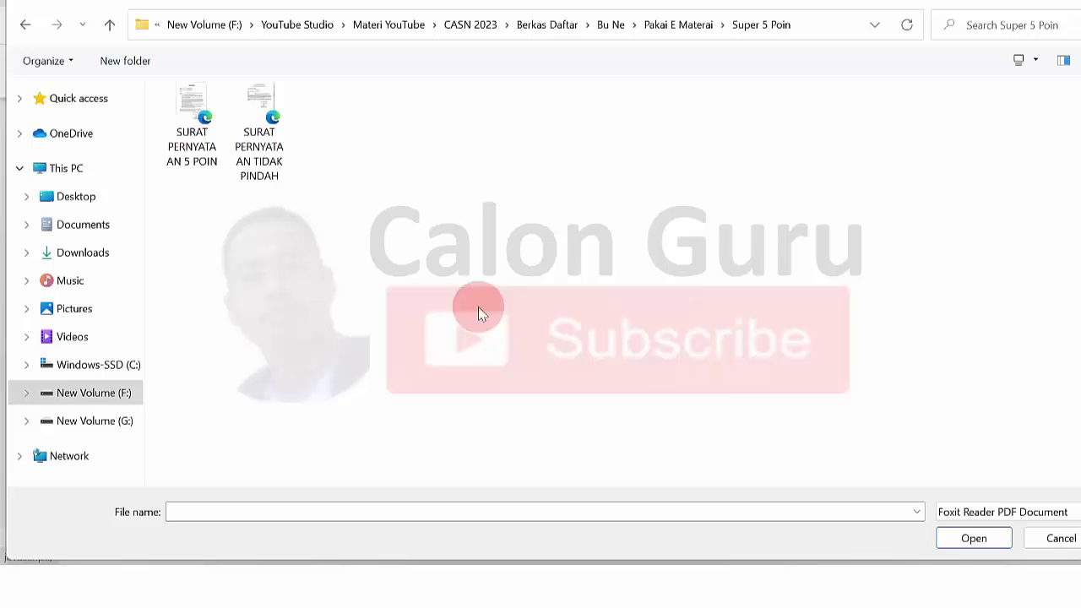
# Merge SURAT PERNYATAAN 5 POIN and SURAT PERNYATAAN TIDAK PINDAH into one PDF and download it.
pyautogui.click(188, 119)
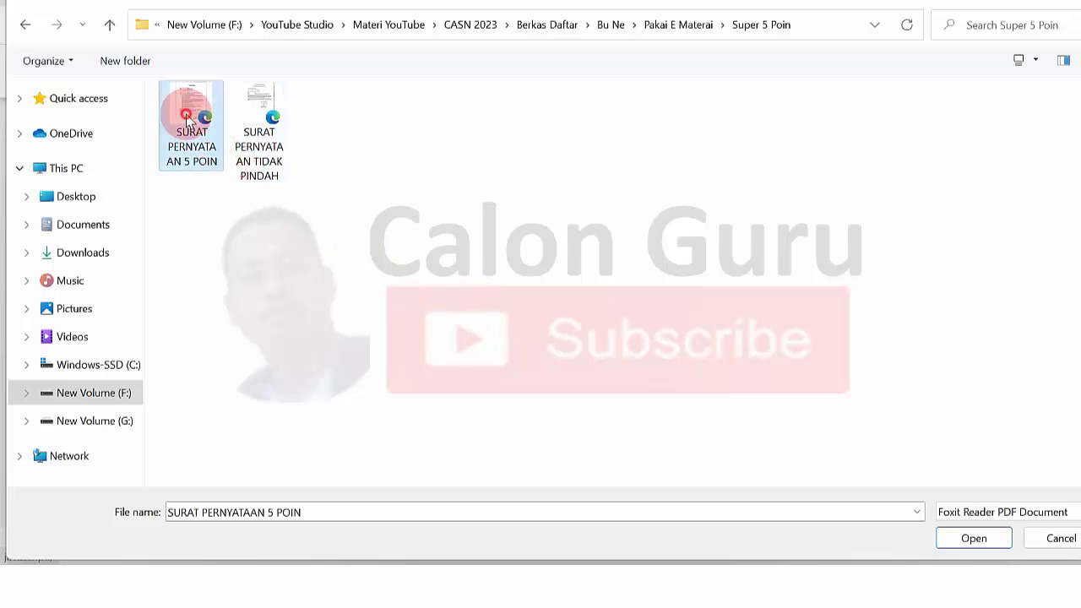
pyautogui.keyDown('ctrl'); pyautogui.click(247, 110); pyautogui.keyUp('ctrl')
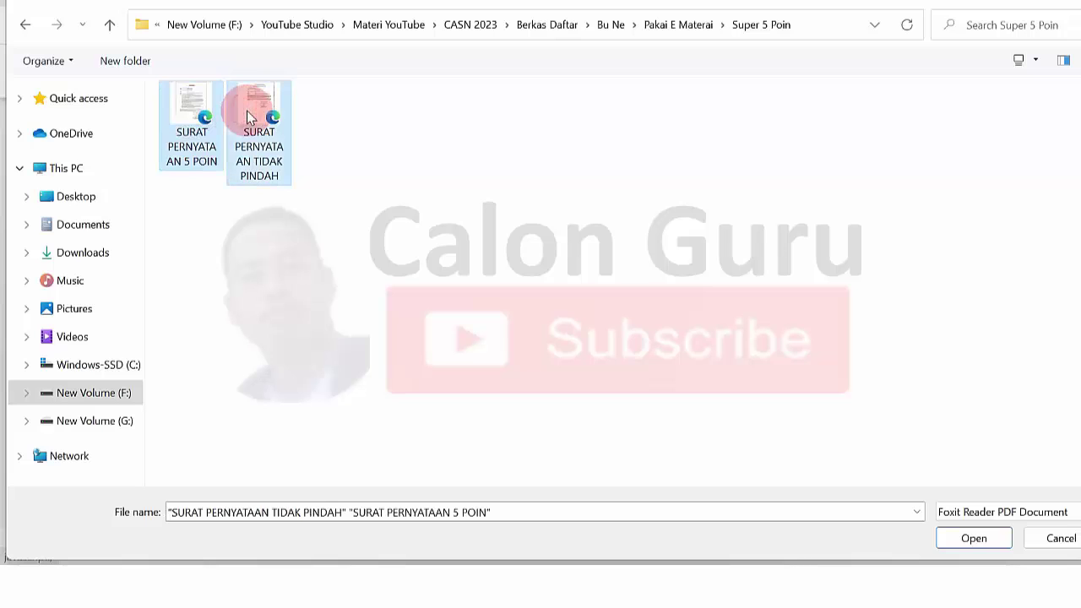
pyautogui.click(973, 539)
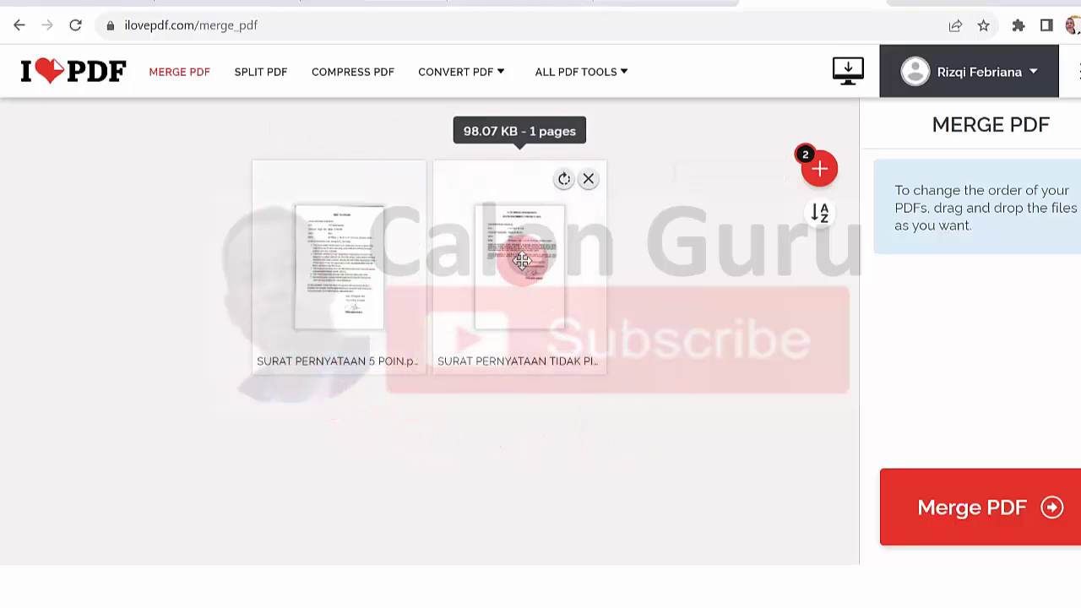
pyautogui.click(984, 503)
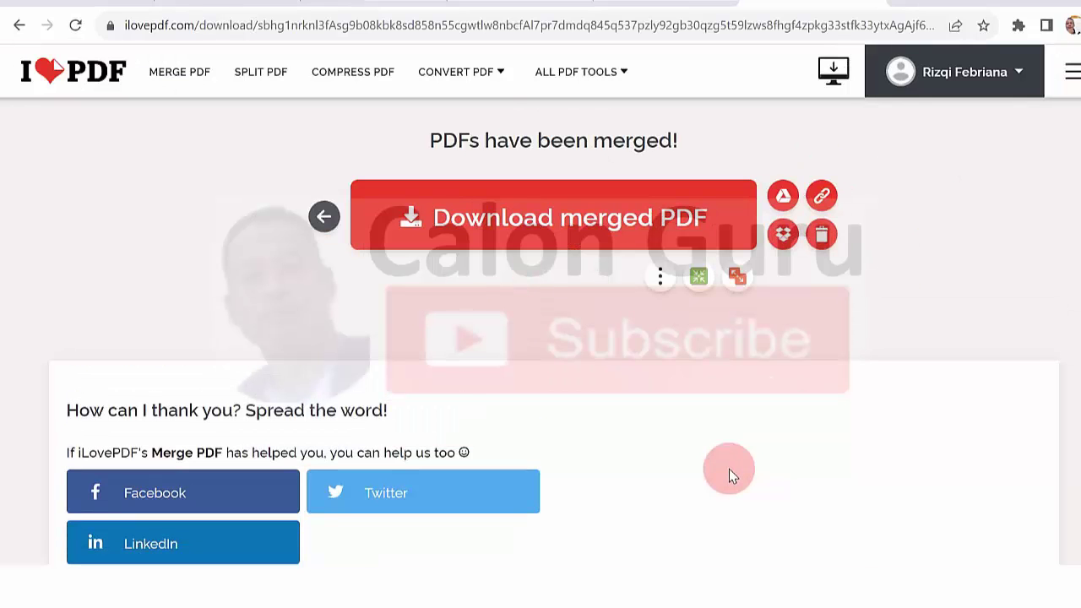
pyautogui.click(633, 195)
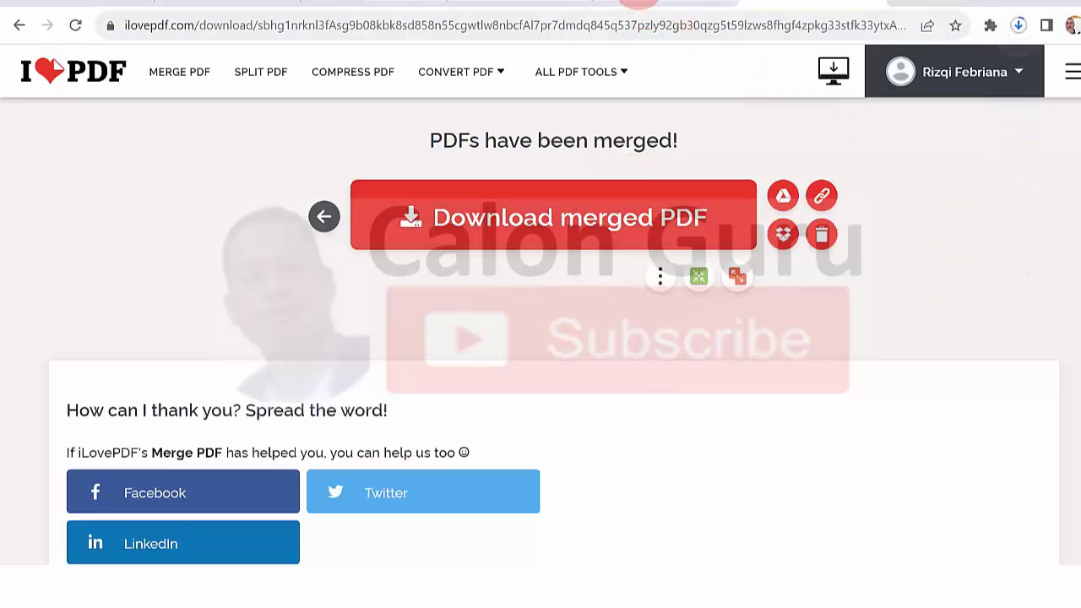
pyautogui.click(1018, 27)
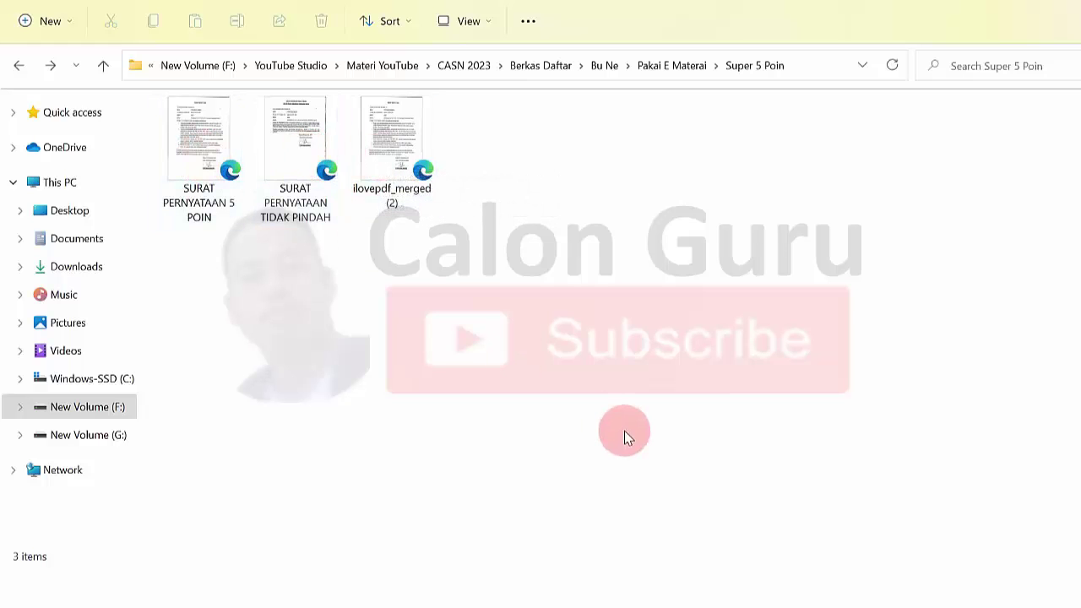
# Rename the merged PDF ilovepdf_merged (2) in the Super 5 Poin folder as Surat Pernyataan 5 Poin.
pyautogui.rightClick(403, 150)
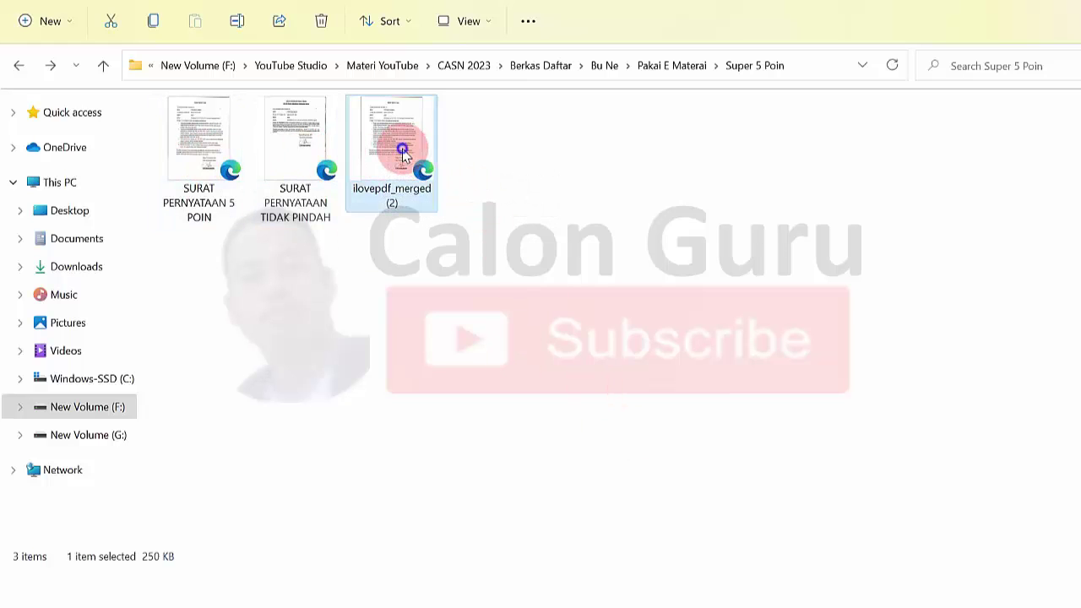
pyautogui.click(513, 346)
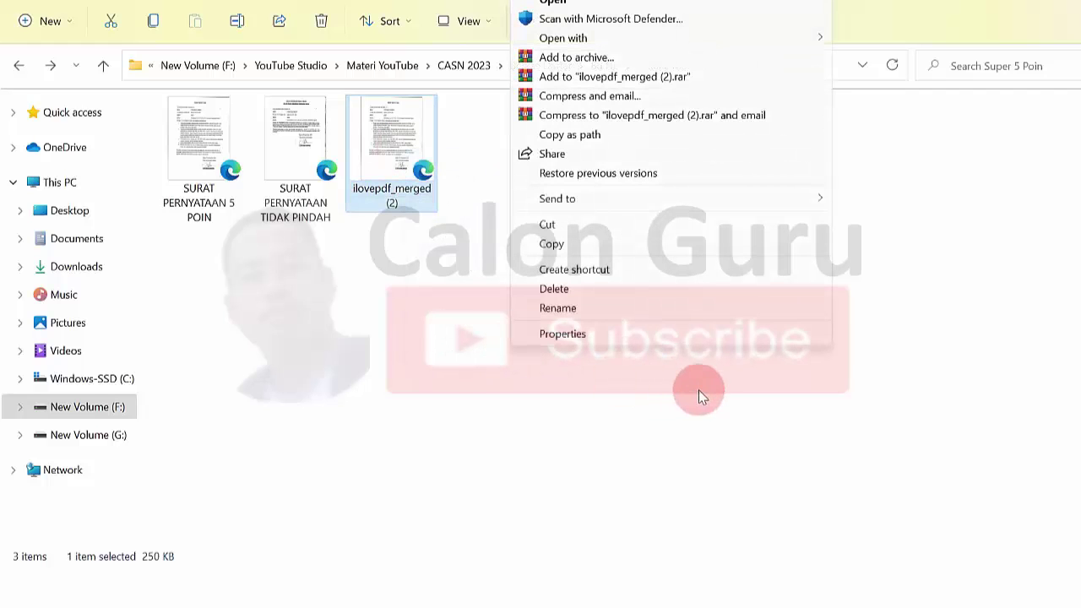
pyautogui.click(622, 309)
pyautogui.write('Surat')
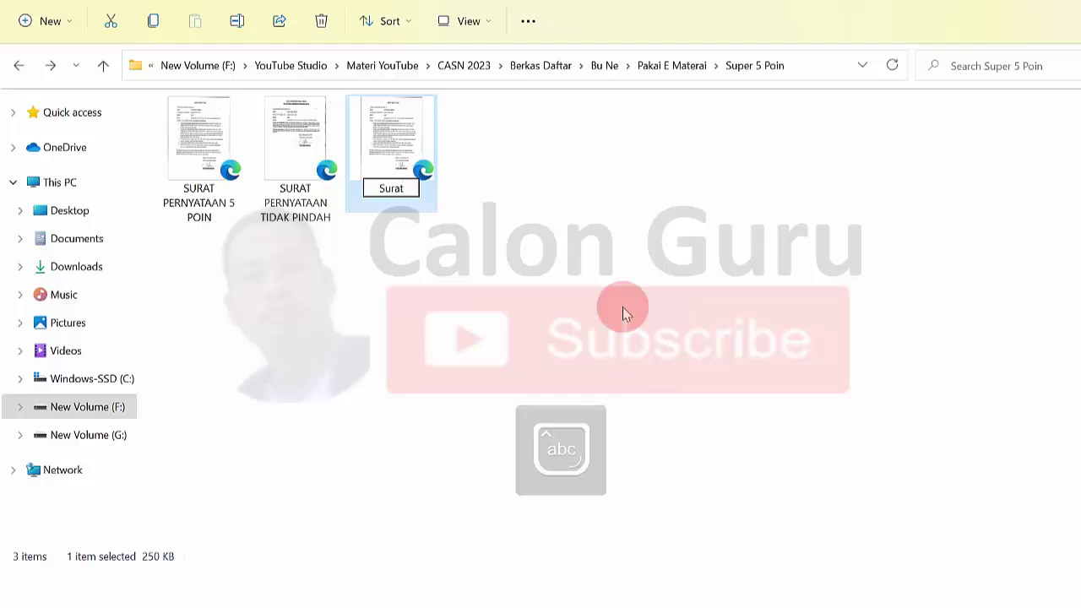
pyautogui.write('Per')
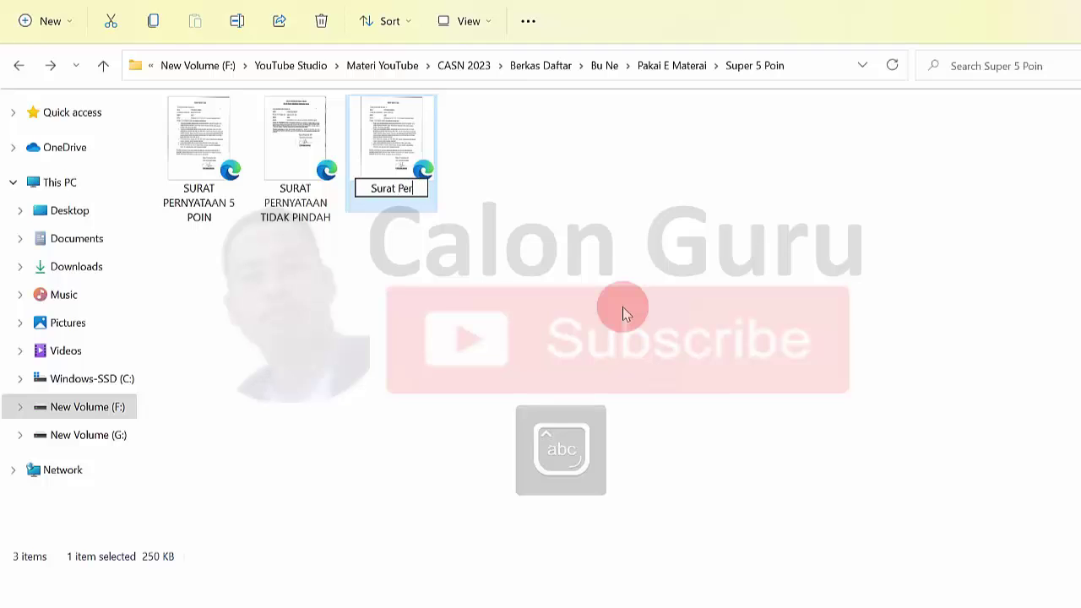
pyautogui.write('nyataan 5')
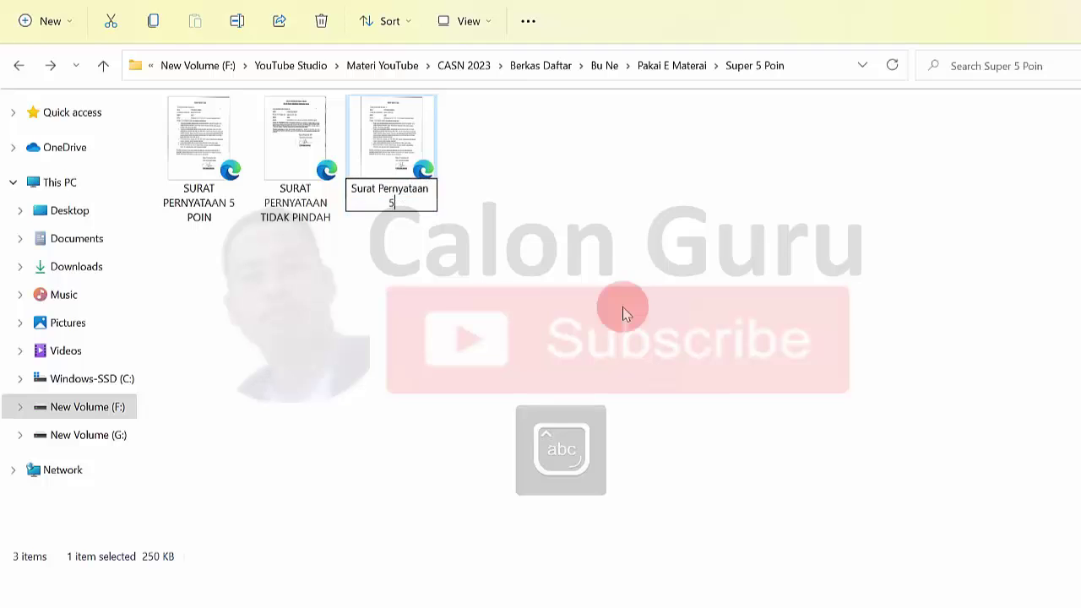
pyautogui.write(' P')
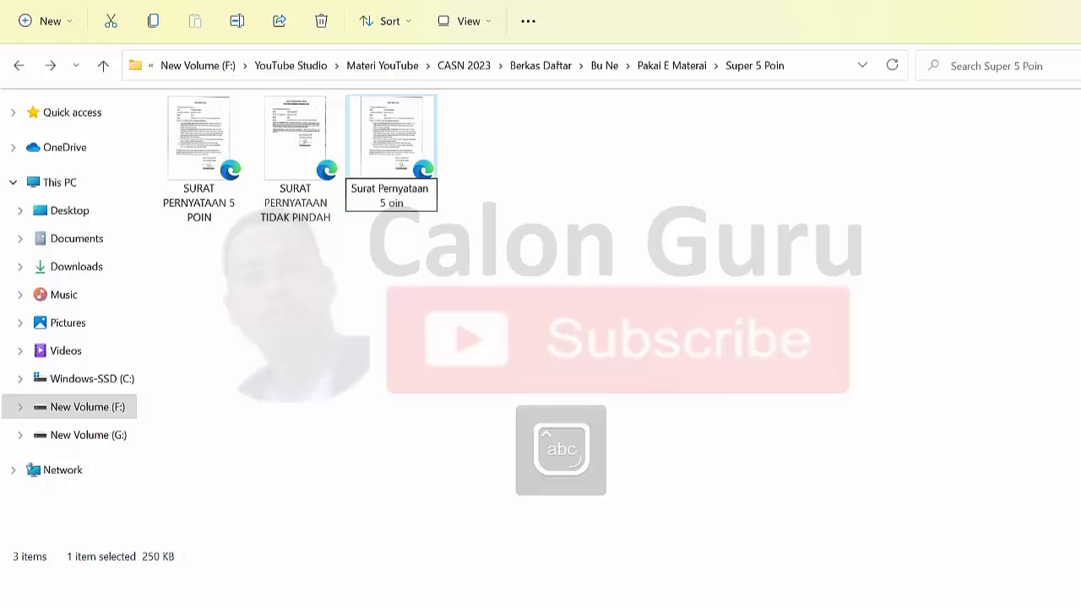
pyautogui.write(' P')
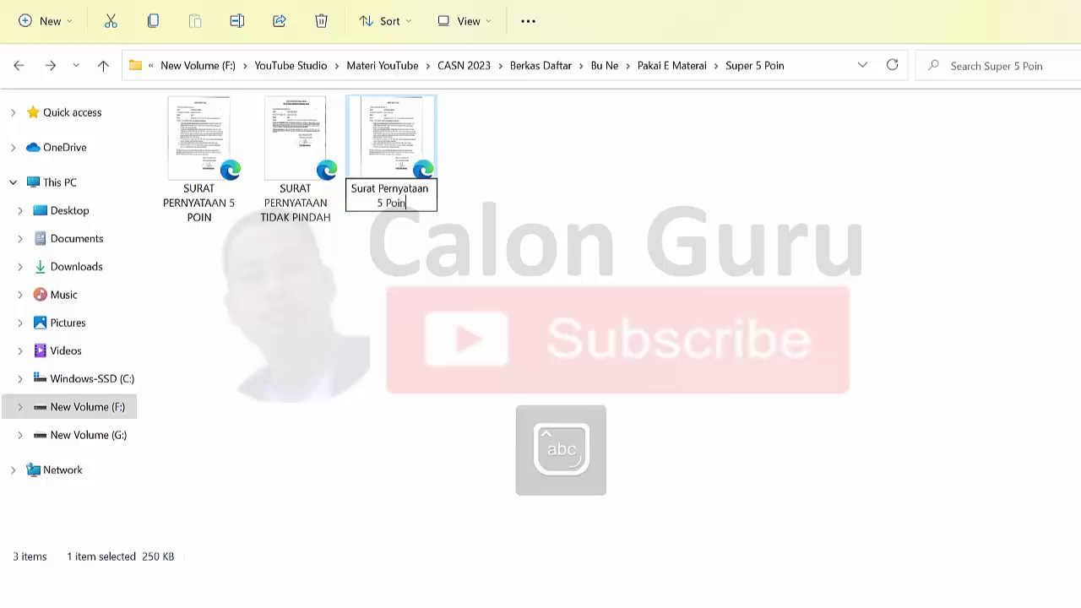
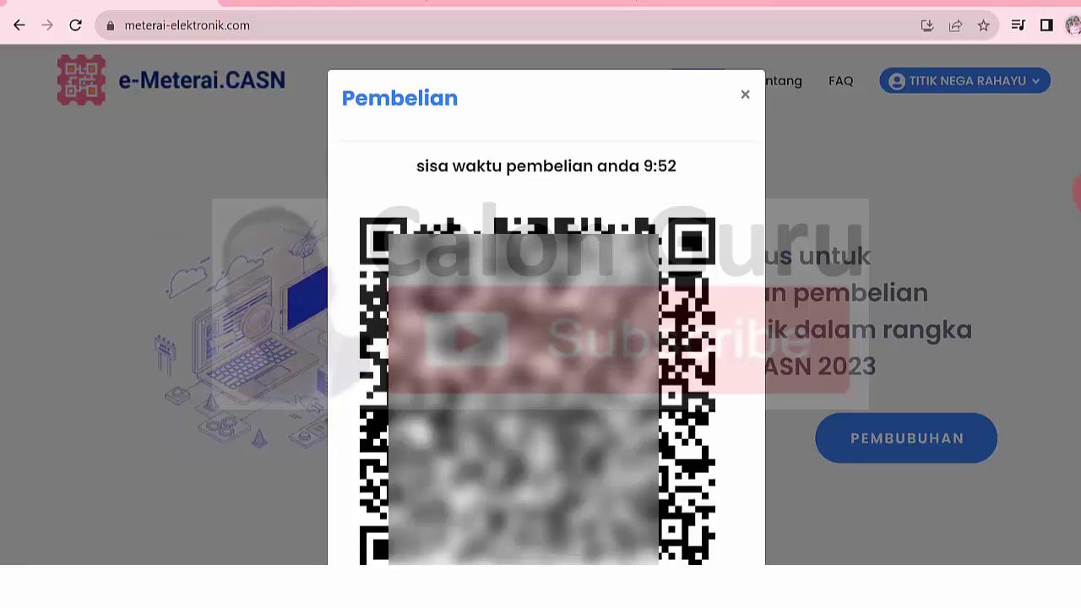
# Complete the e-Meterai QR code payment with DANA and close the payment receipt and the purchase window.
pyautogui.scroll(-1, 546, 338)
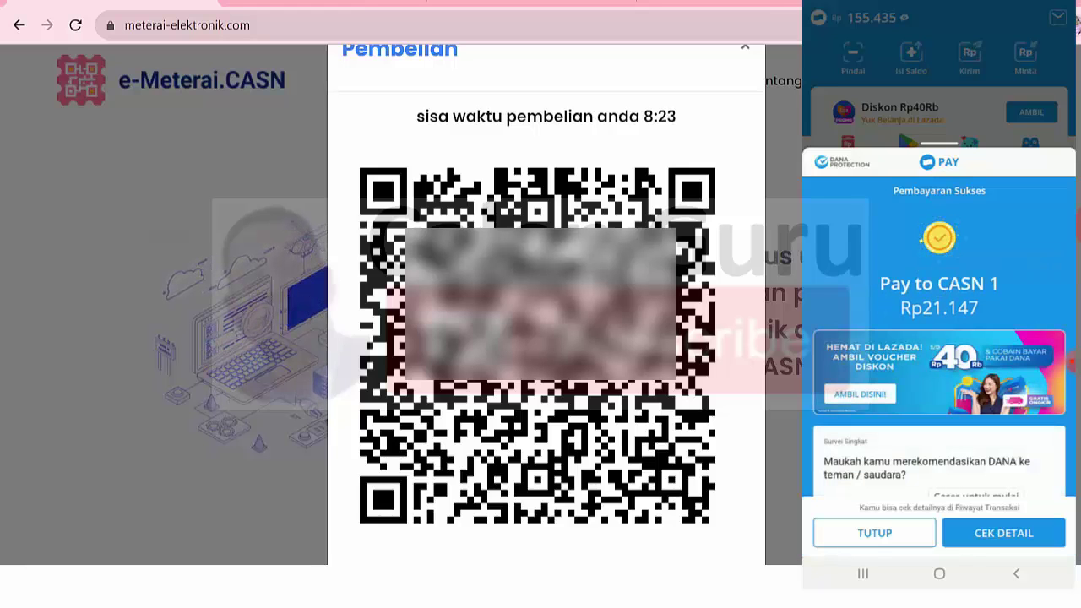
pyautogui.click(875, 533)
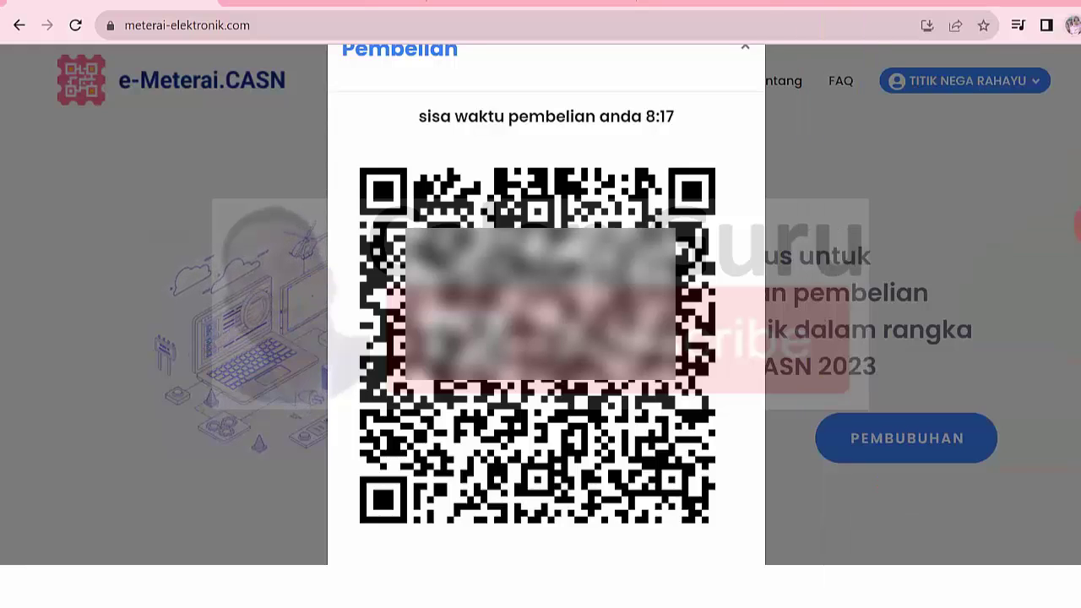
pyautogui.click(745, 47)
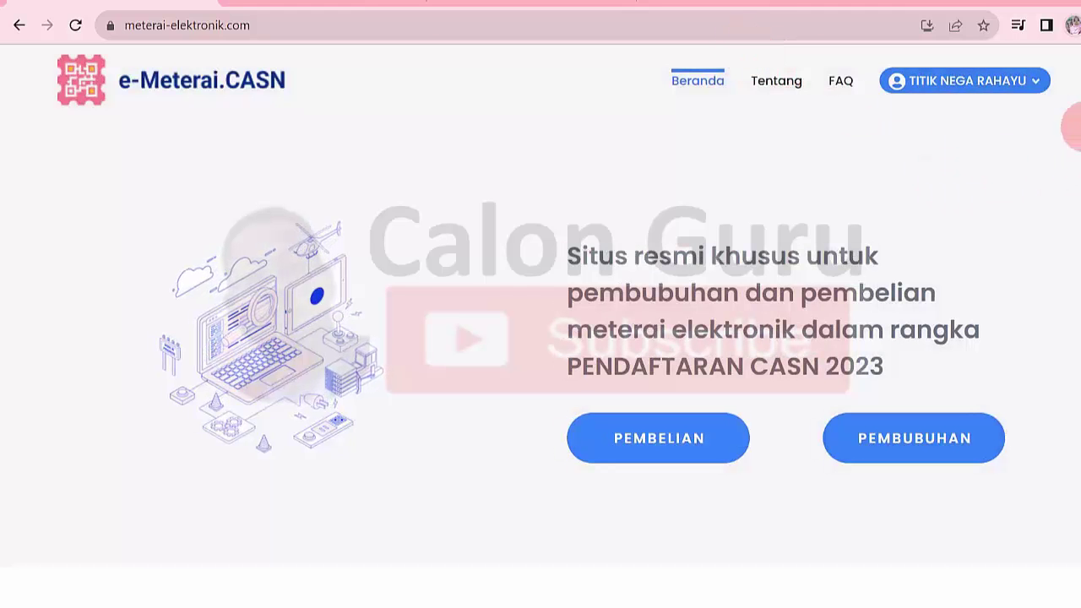
# Check the payment status of the latest e-Meterai order in the account's purchase history and close the history.
pyautogui.click(1025, 79)
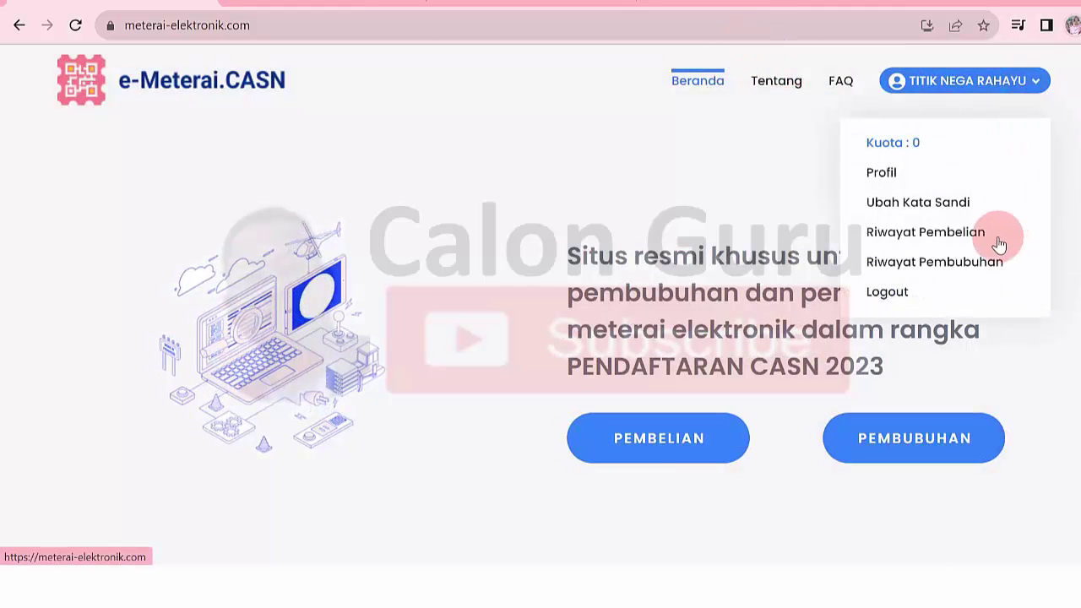
pyautogui.click(965, 235)
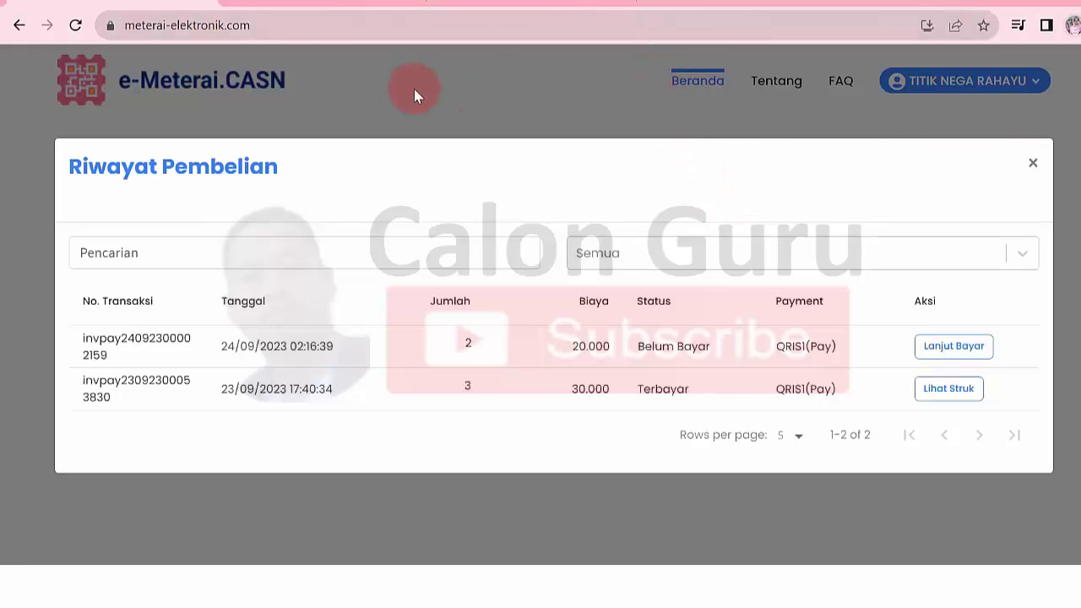
pyautogui.click(1032, 163)
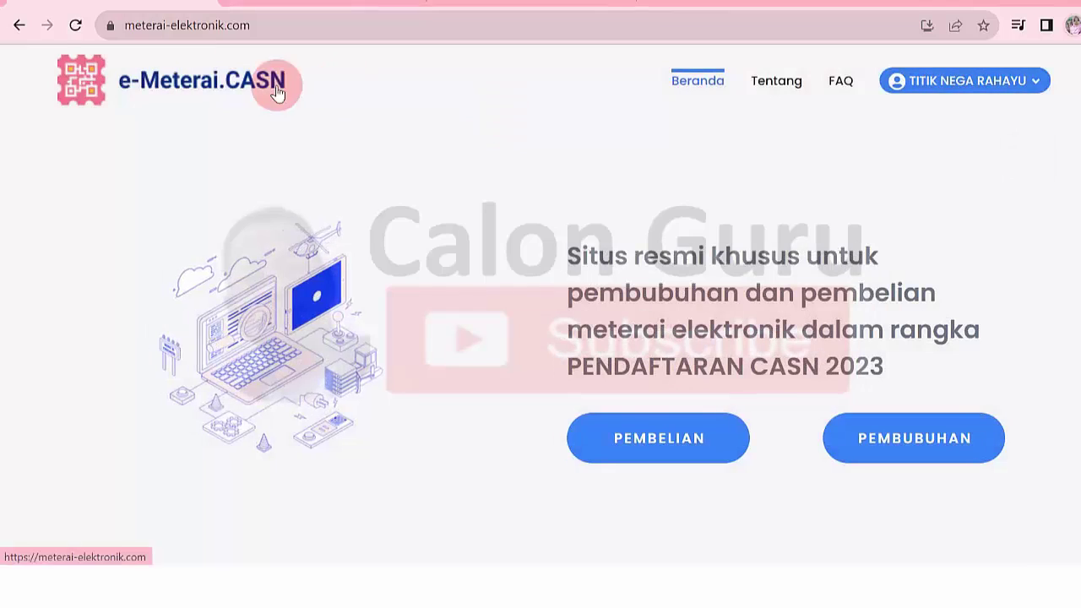
# Reload the e-Meterai.CASN page and recheck the account's stamp quota and purchase history.
pyautogui.click(75, 24)
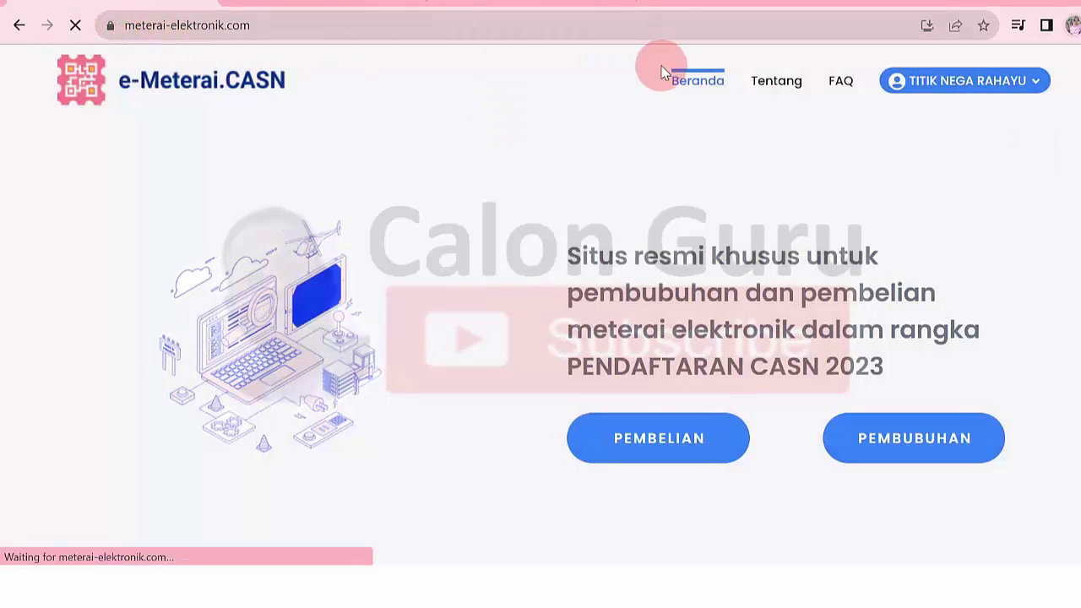
pyautogui.click(965, 84)
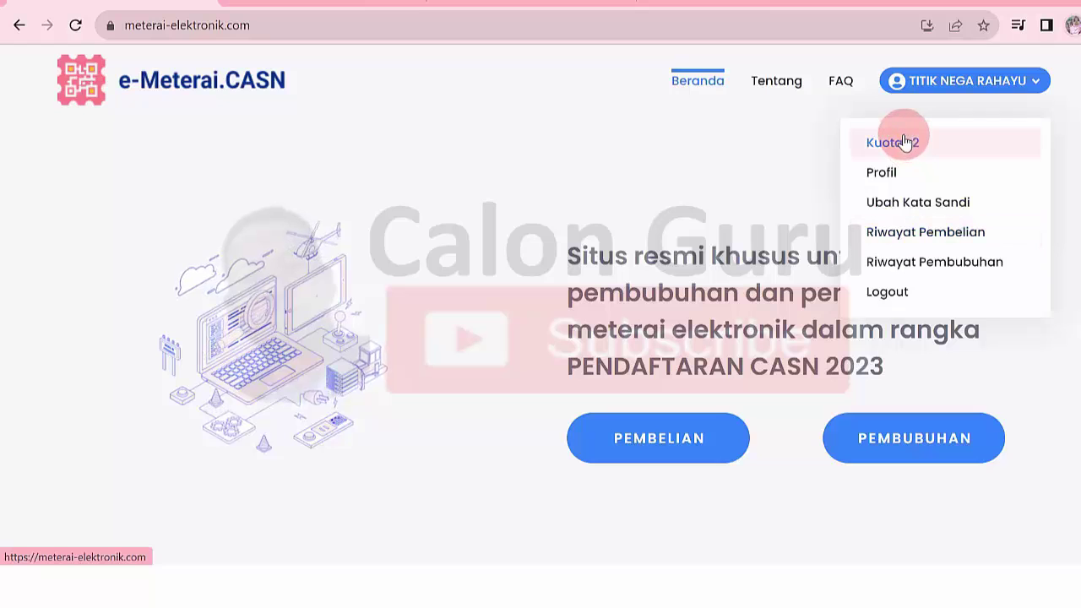
pyautogui.click(950, 236)
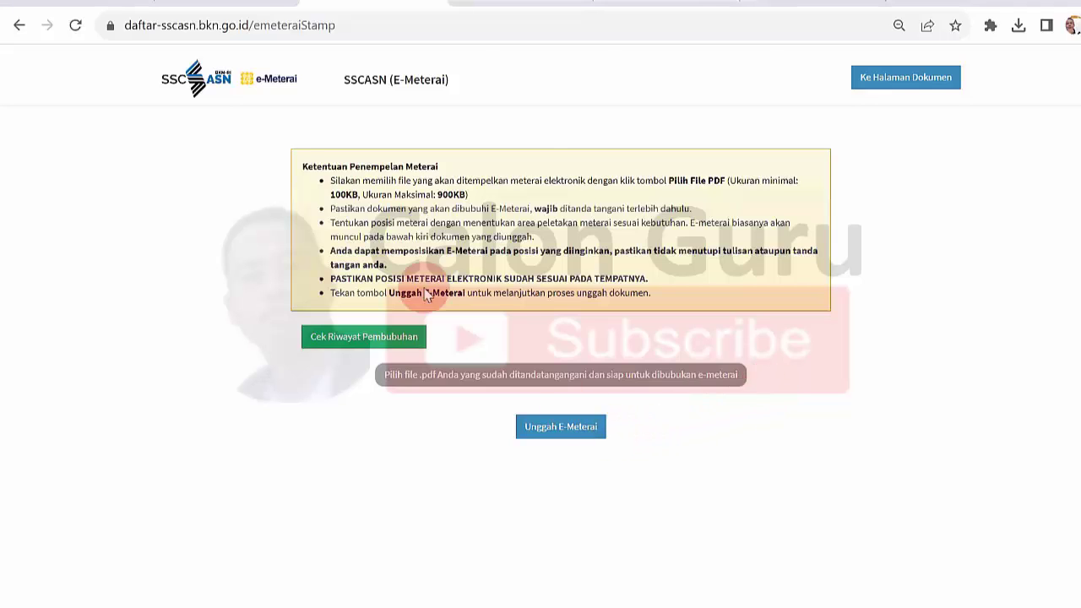
# Reload the SSCASN e-Meterai stamping page with form resubmission and load Surat Pernyataan 5 Poin (2) as the PDF to stamp.
pyautogui.click(76, 26)
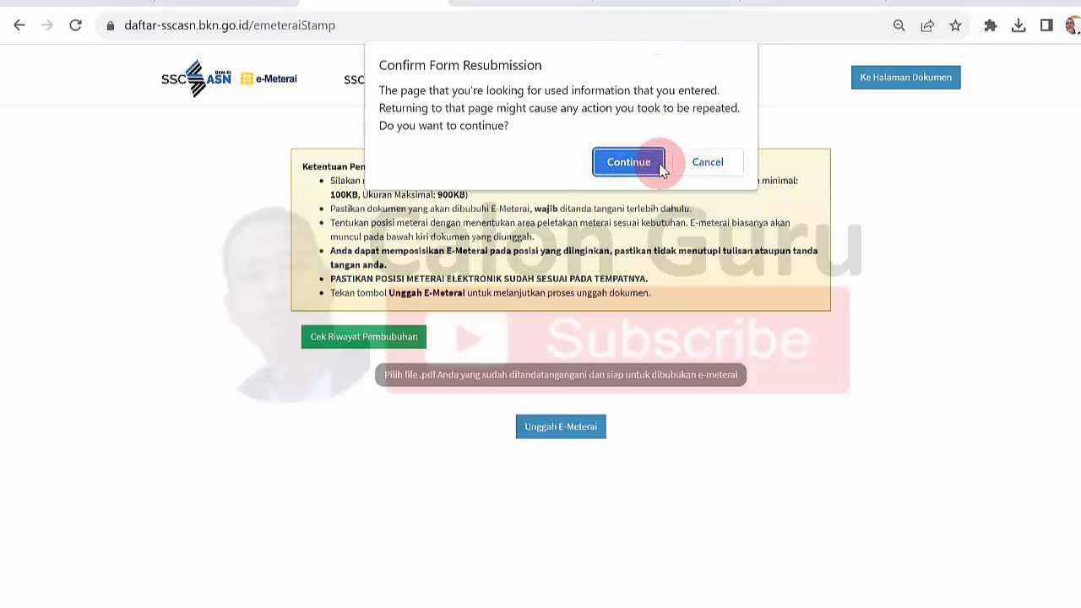
pyautogui.click(628, 162)
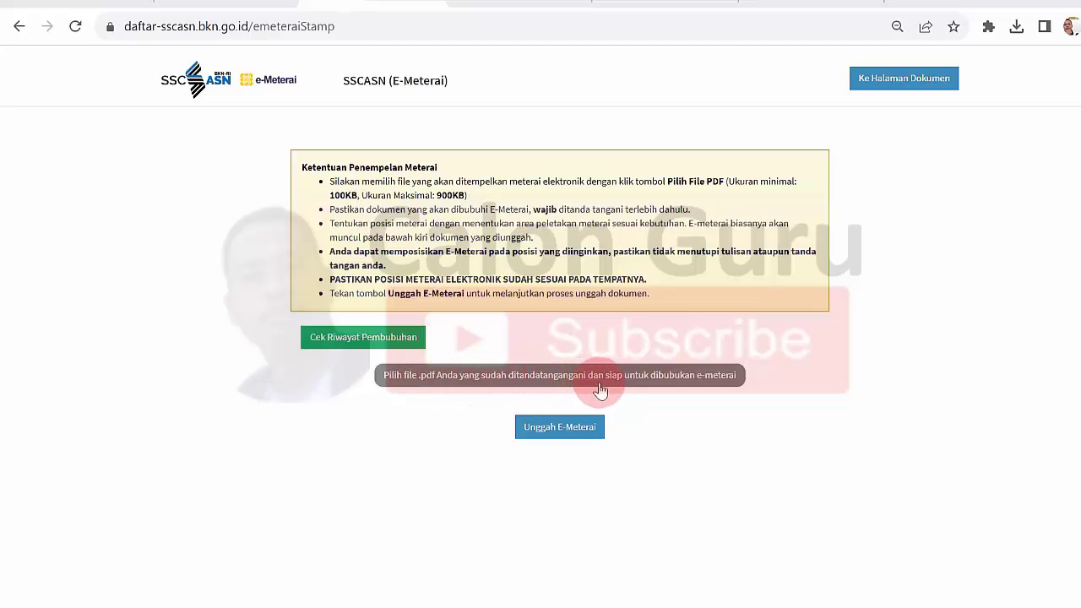
pyautogui.click(556, 376)
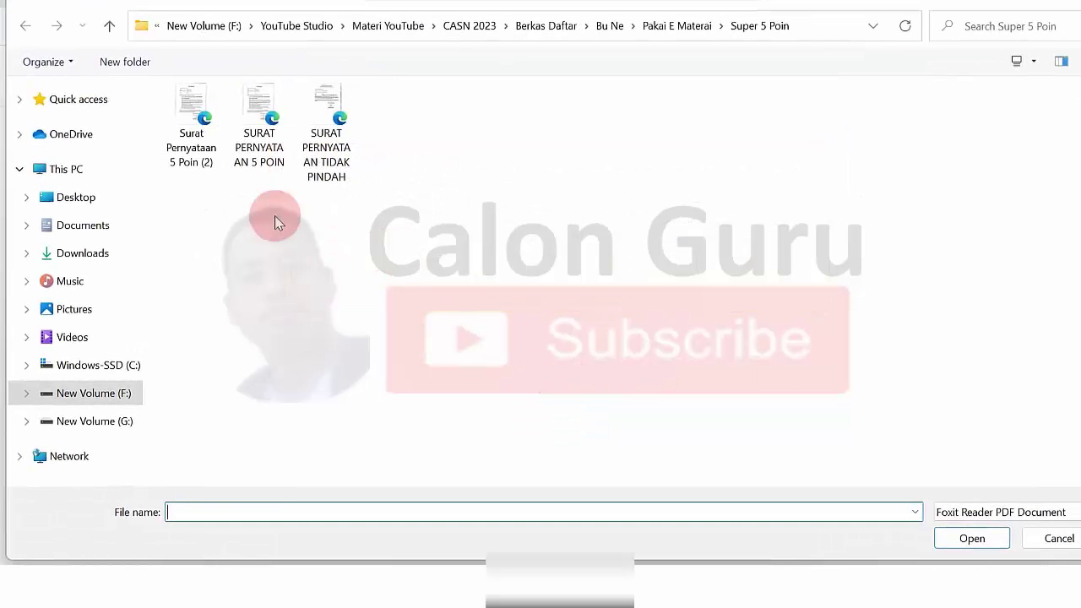
pyautogui.click(192, 119)
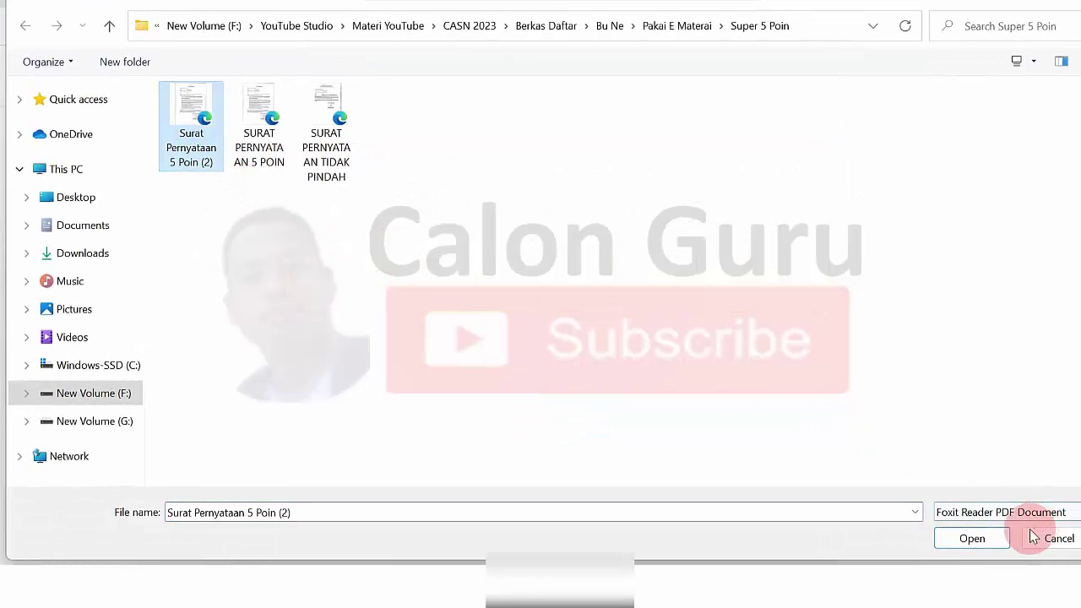
pyautogui.click(990, 541)
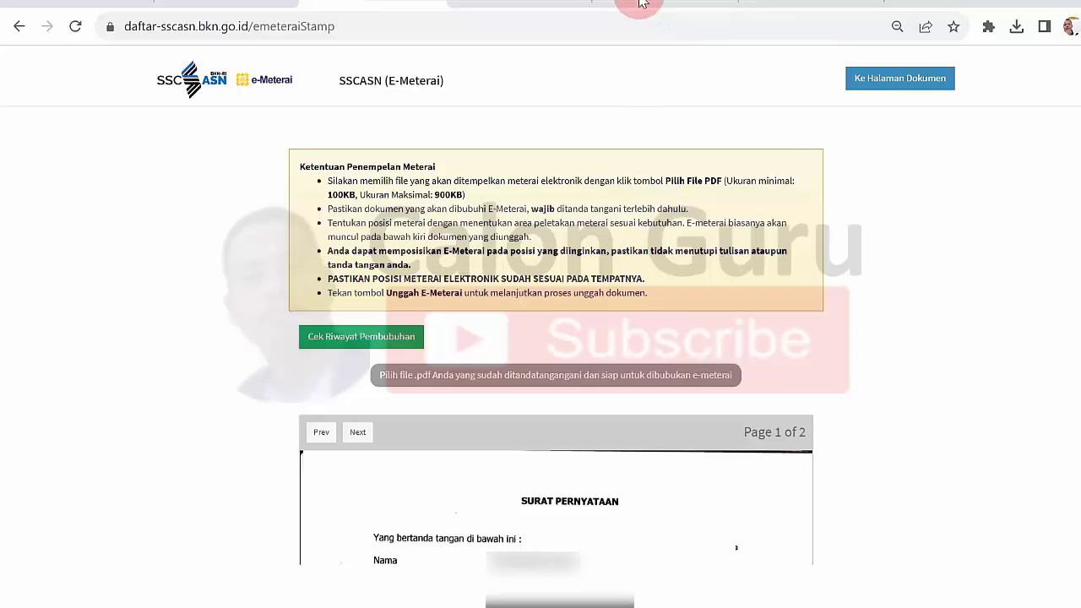
# Place the e-Meterai just left of the signature on page 1 of the statement letter and shrink it slightly so it covers no text.
pyautogui.click(363, 438)
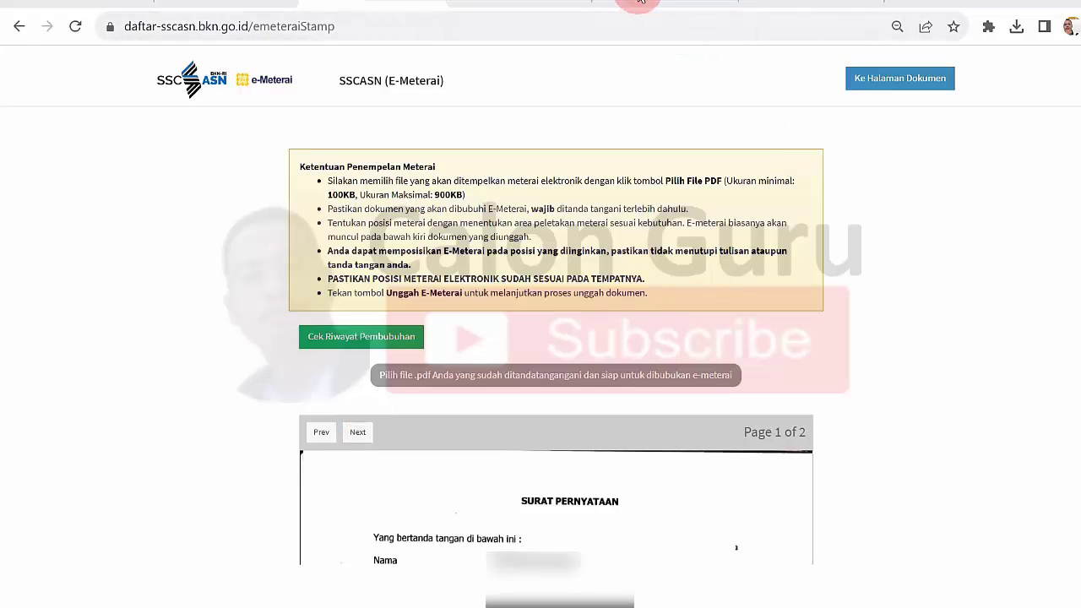
pyautogui.scroll(-10, 495, 357)
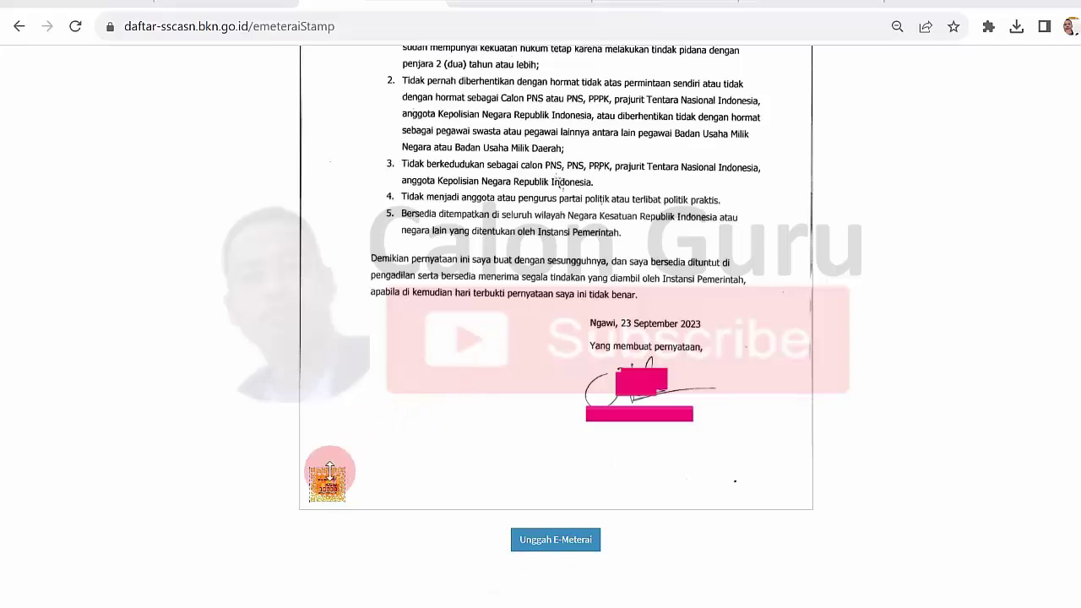
pyautogui.moveTo(321, 477)
pyautogui.mouseDown()
pyautogui.moveTo(506, 351)
pyautogui.moveTo(560, 428)
pyautogui.mouseUp()
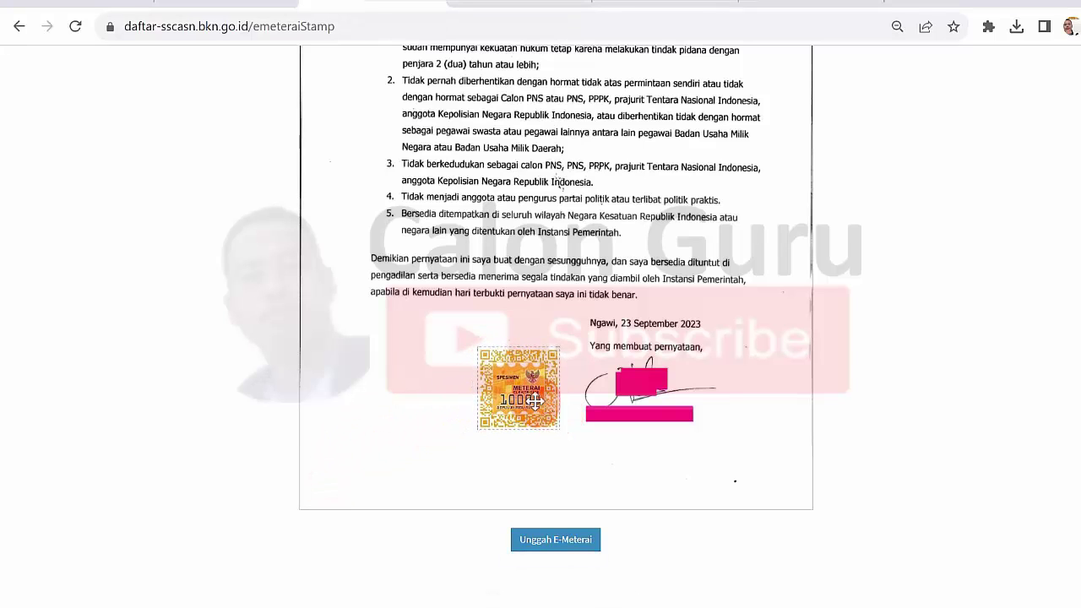
pyautogui.moveTo(540, 392); pyautogui.dragTo(557, 386)
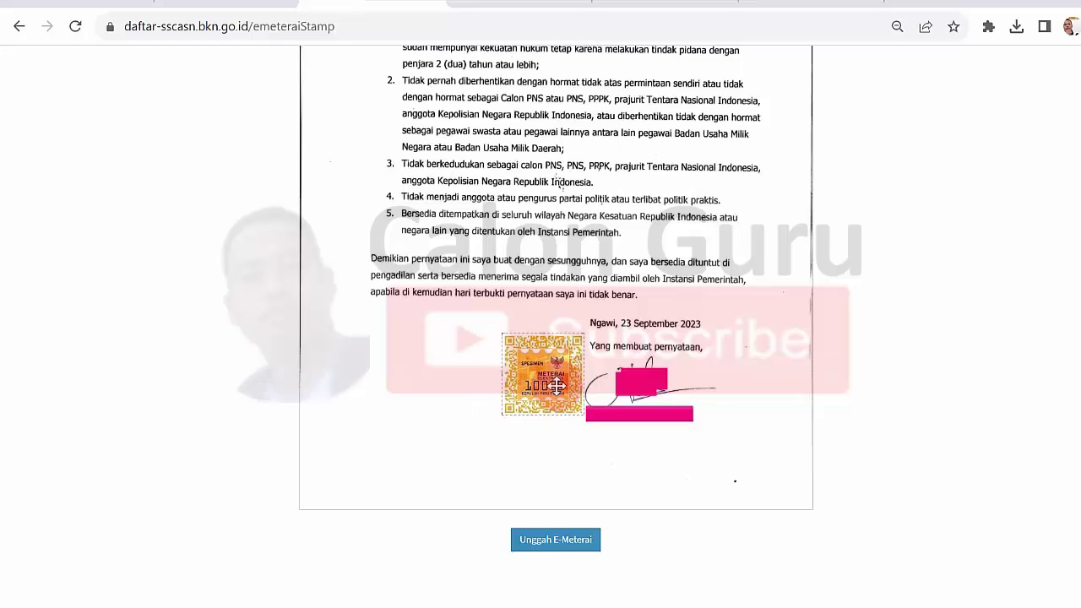
pyautogui.click(582, 340)
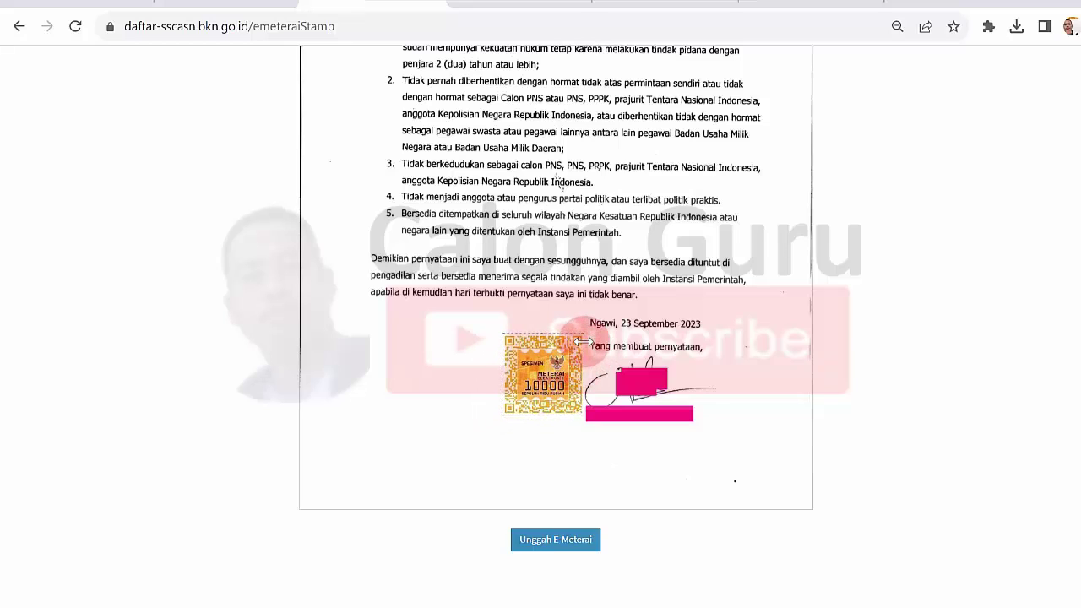
pyautogui.moveTo(582, 336); pyautogui.dragTo(579, 342)
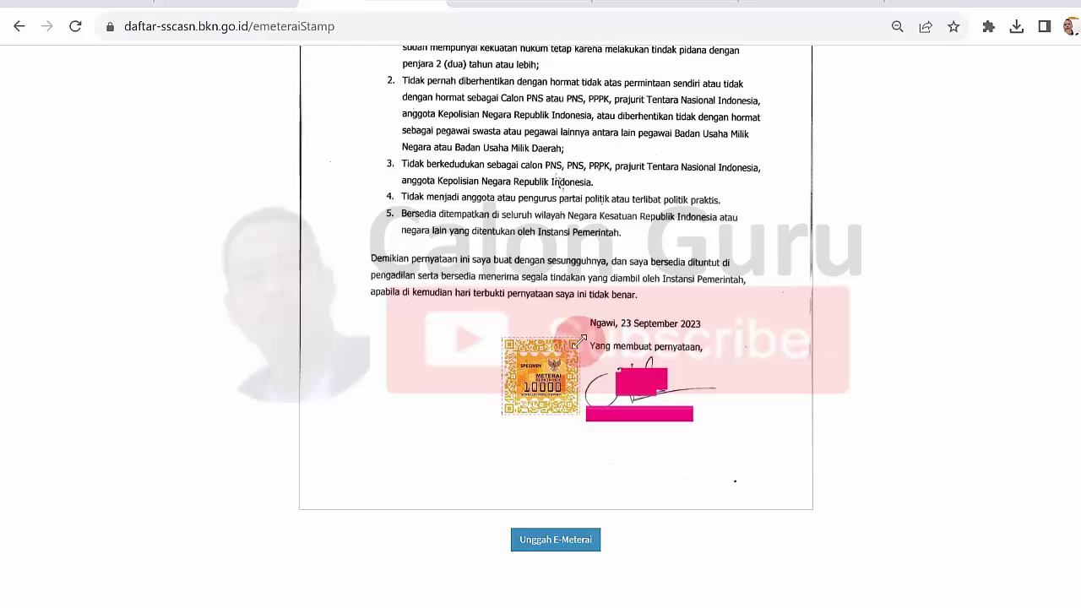
pyautogui.moveTo(541, 377); pyautogui.dragTo(544, 378)
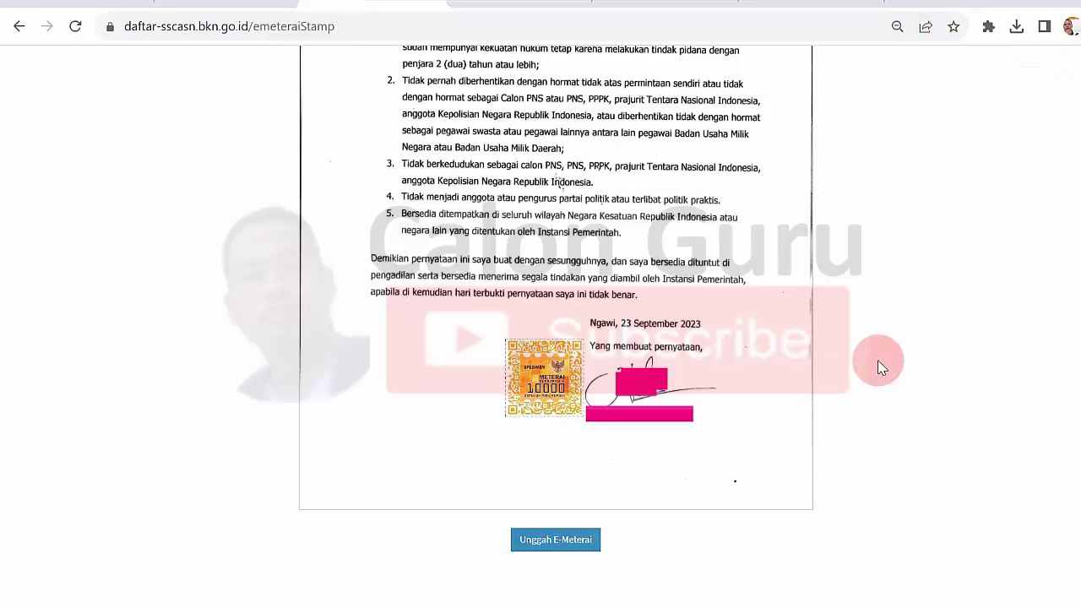
# Submit the stamped Surat Pernyataan with Unggah E-Meterai, resubmit after dismissing the warning, and return to the document requirements page.
pyautogui.click(579, 540)
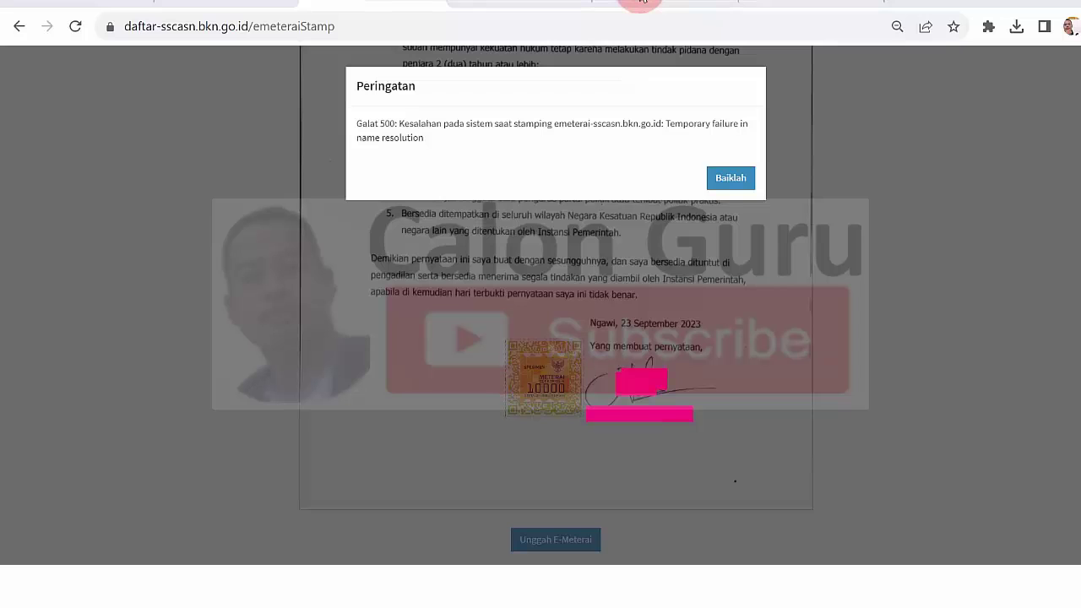
pyautogui.click(731, 178)
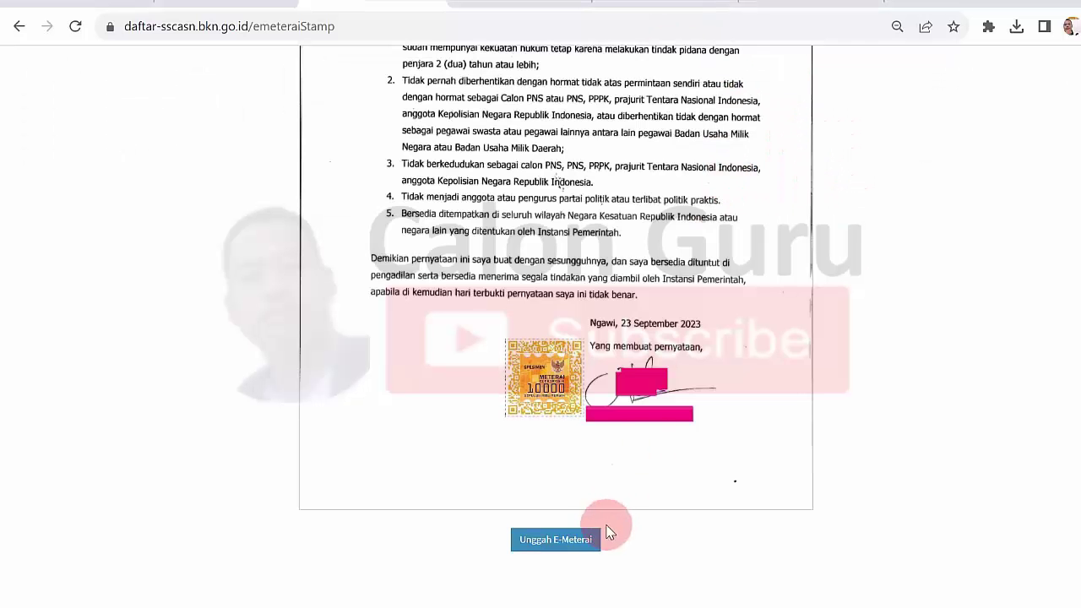
pyautogui.click(576, 545)
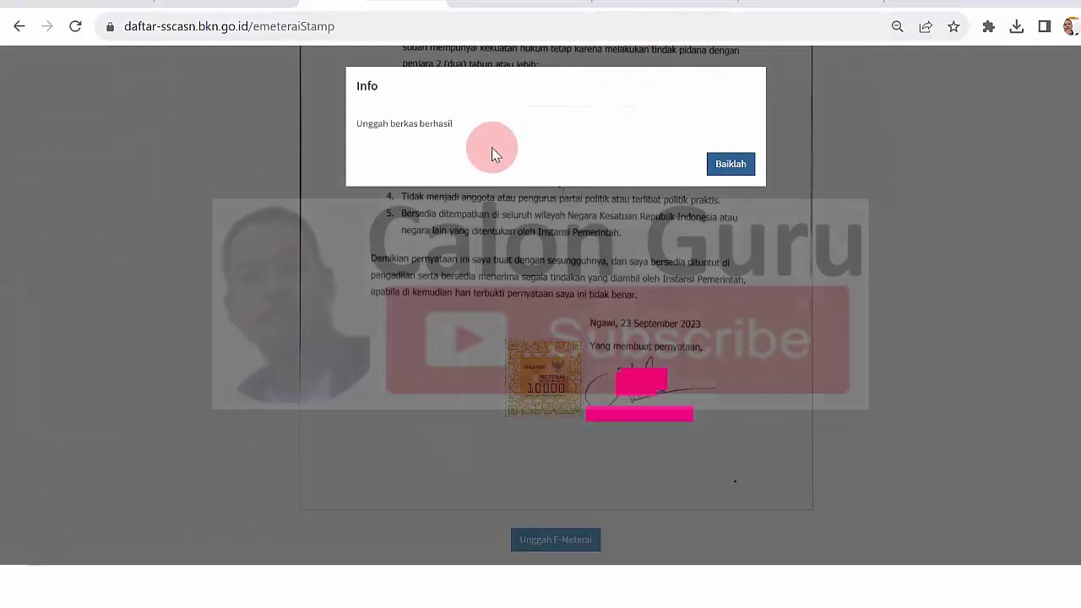
pyautogui.click(732, 165)
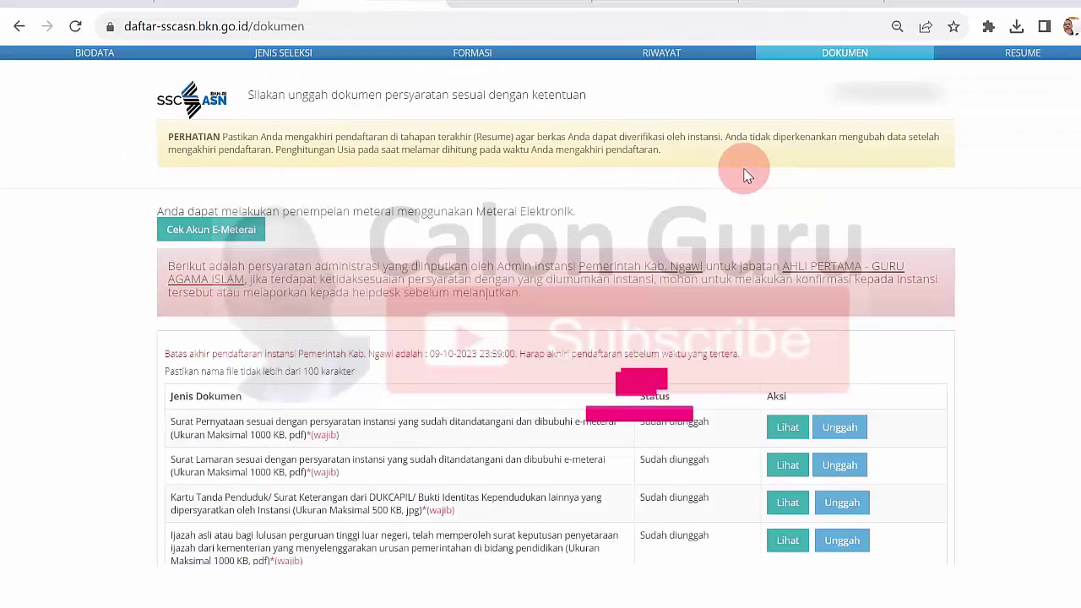
# Switch to the e-Meterai.CASN stamping history and try to view the newly stamped Surat Pernyataan 5 Poin file.
pyautogui.click(639, 1)
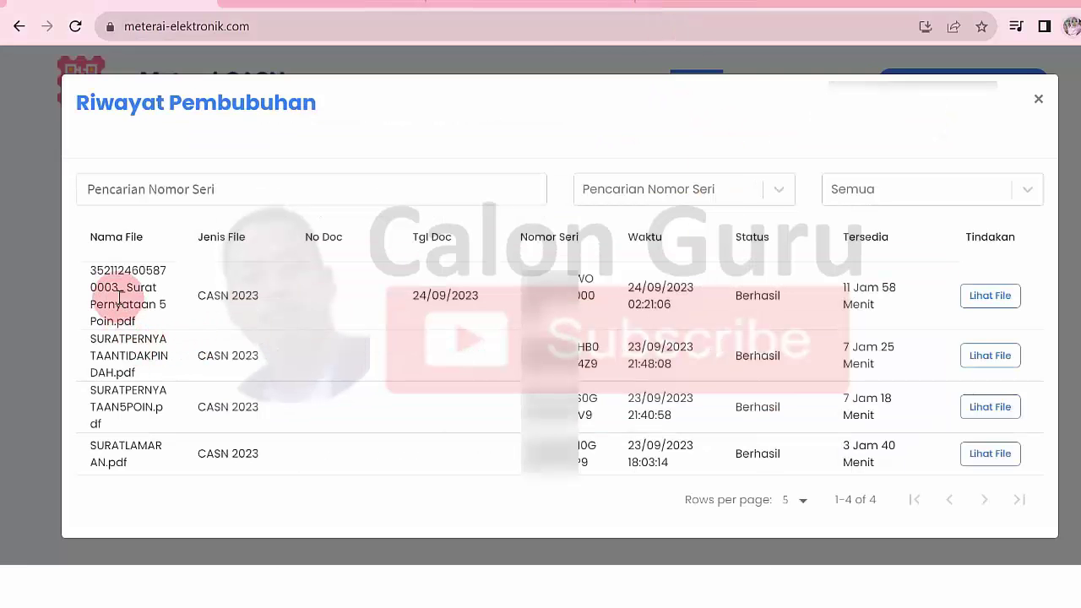
pyautogui.click(1001, 302)
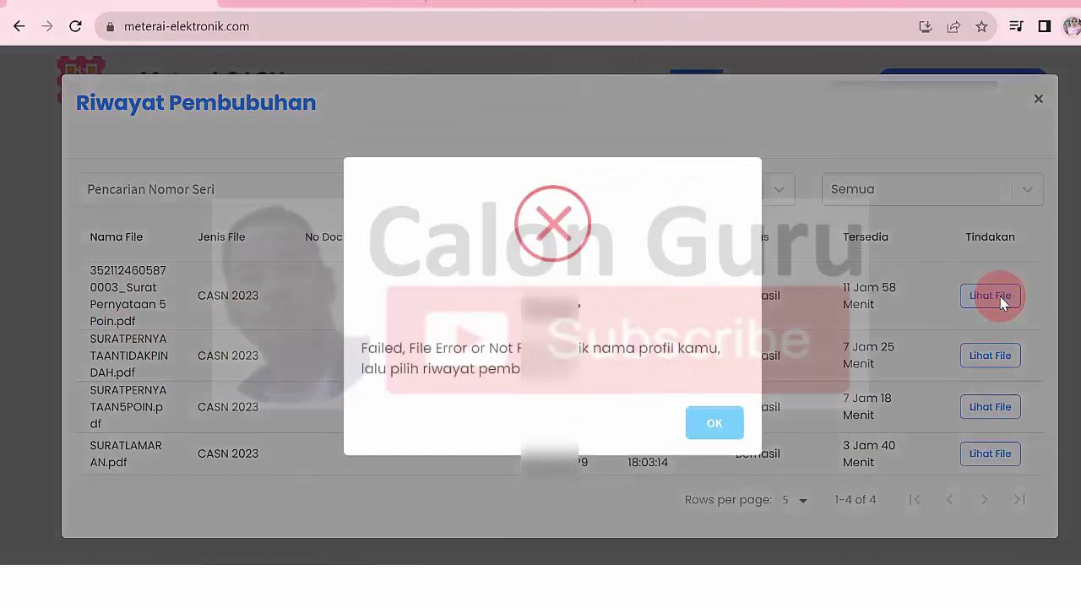
pyautogui.click(709, 427)
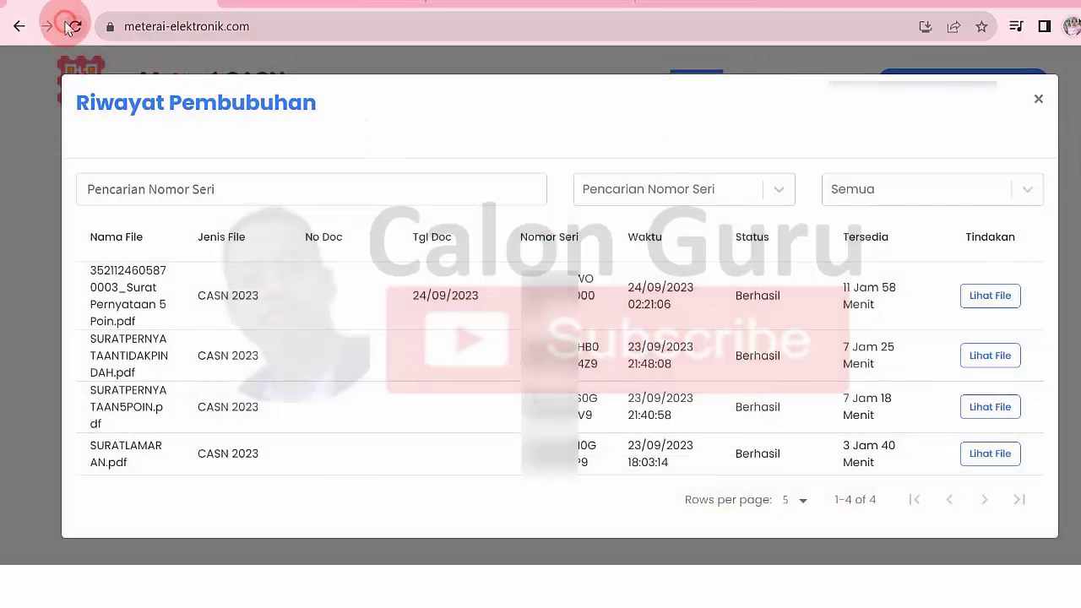
# Reload e-Meterai.CASN, reopen Riwayat Pembubuhan and retry viewing the stamped Surat Pernyataan 5 Poin file, dismissing each error.
pyautogui.click(72, 27)
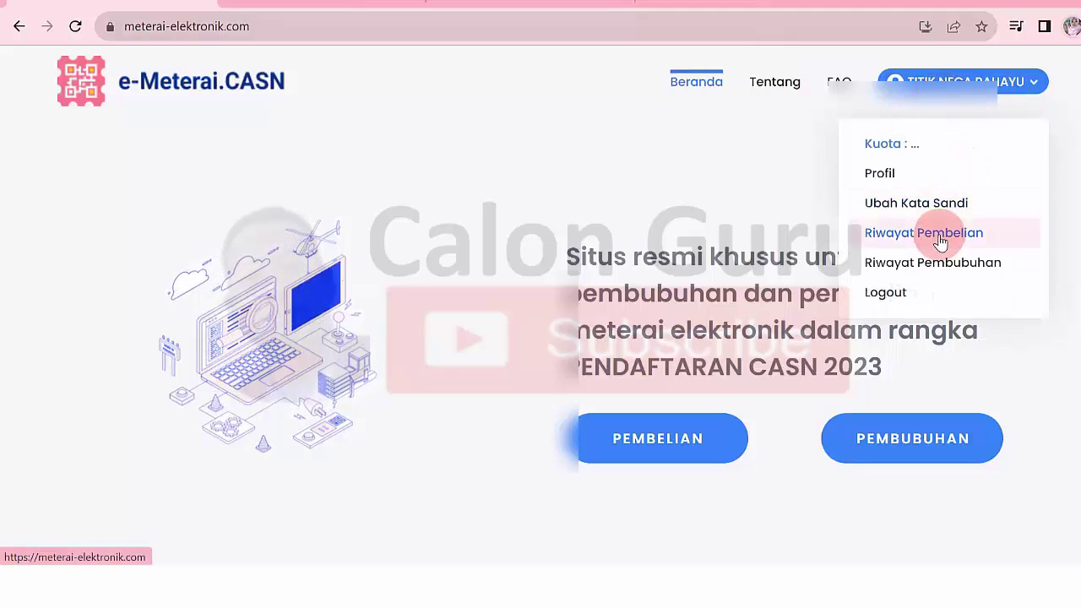
pyautogui.click(950, 262)
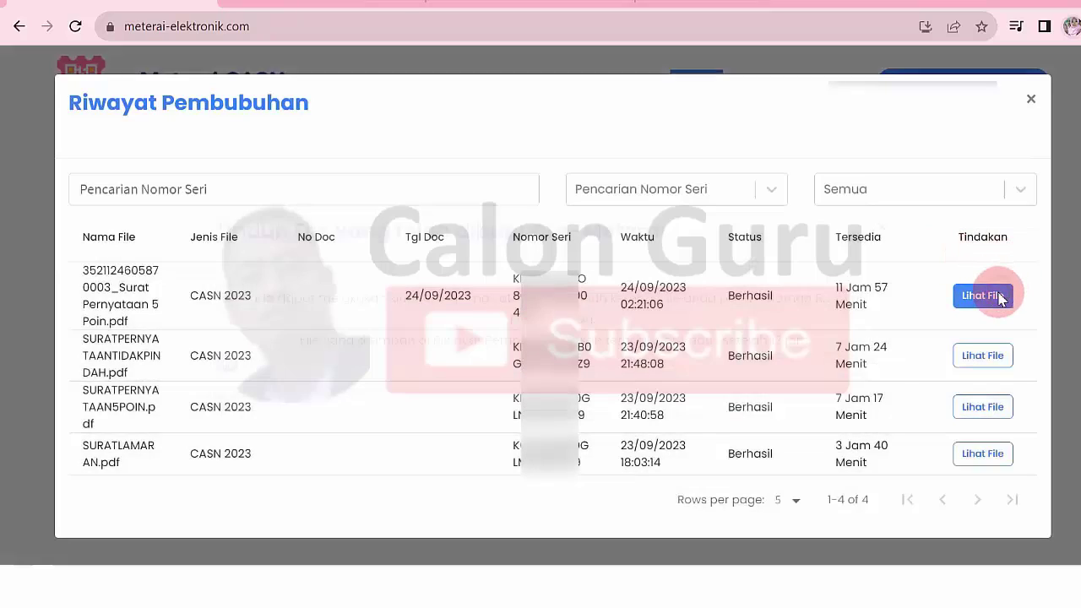
pyautogui.click(1000, 298)
pyautogui.click(713, 423)
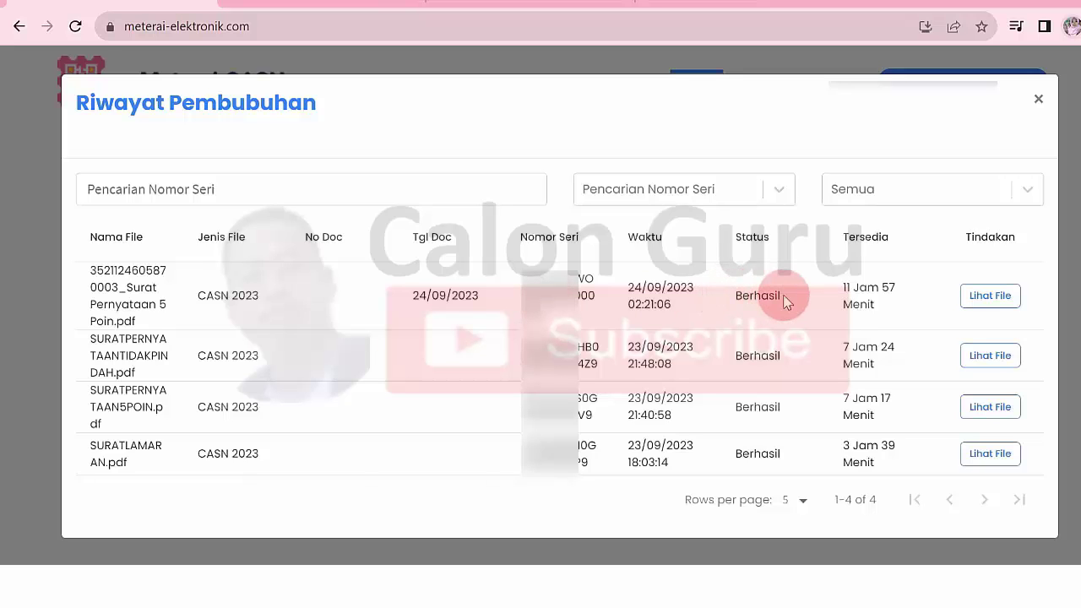
pyautogui.click(991, 295)
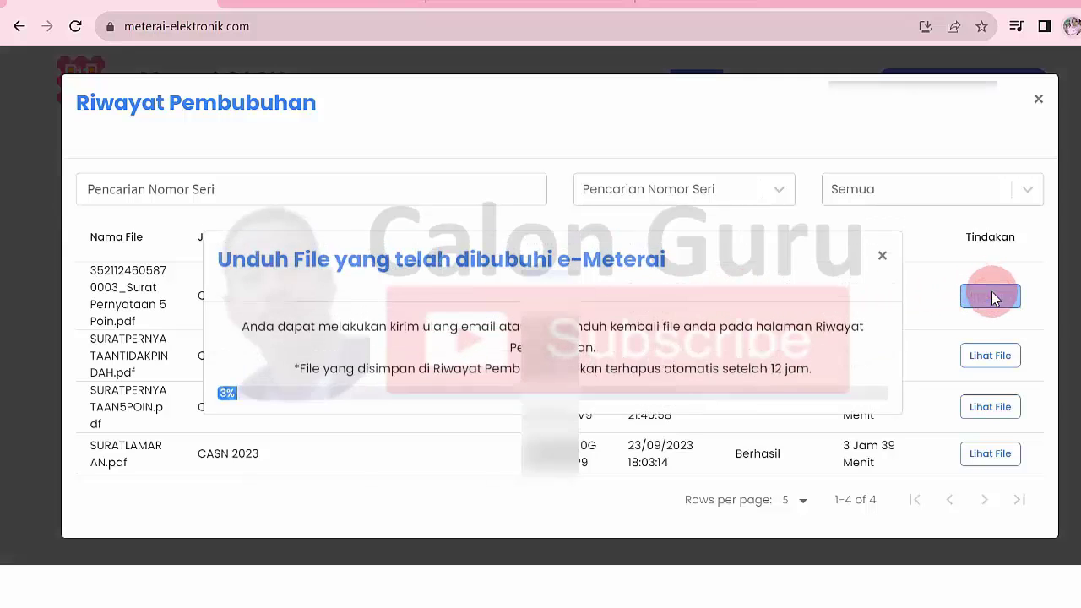
pyautogui.click(714, 427)
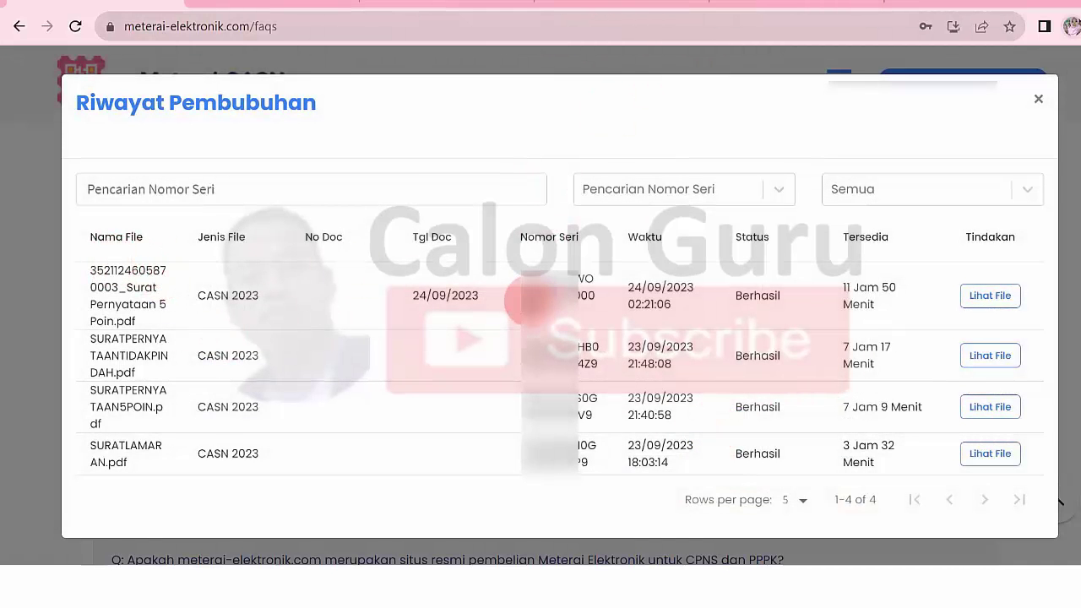
pyautogui.click(990, 296)
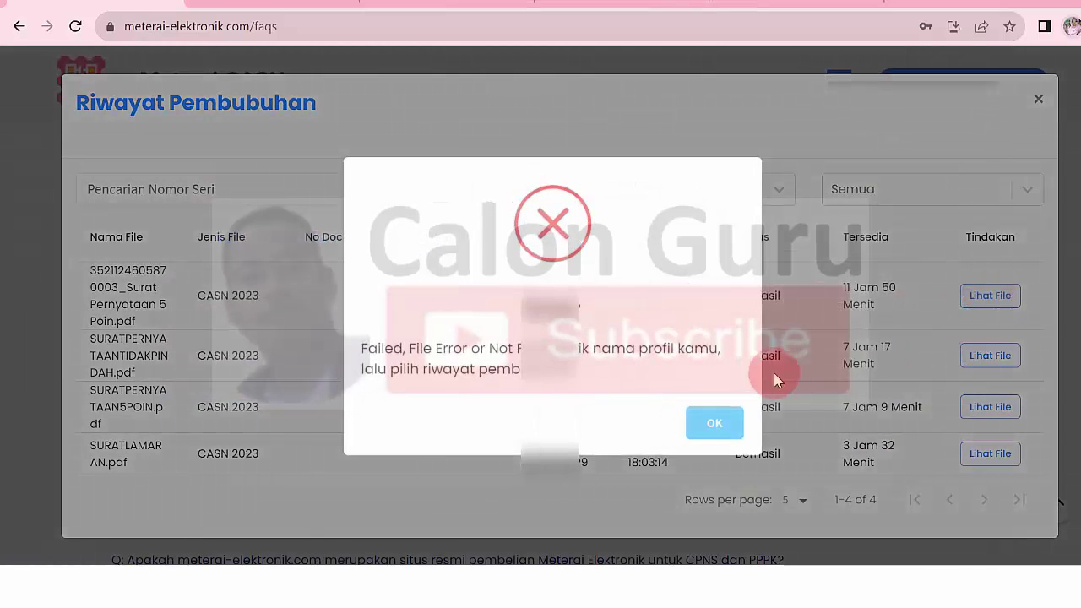
pyautogui.click(715, 425)
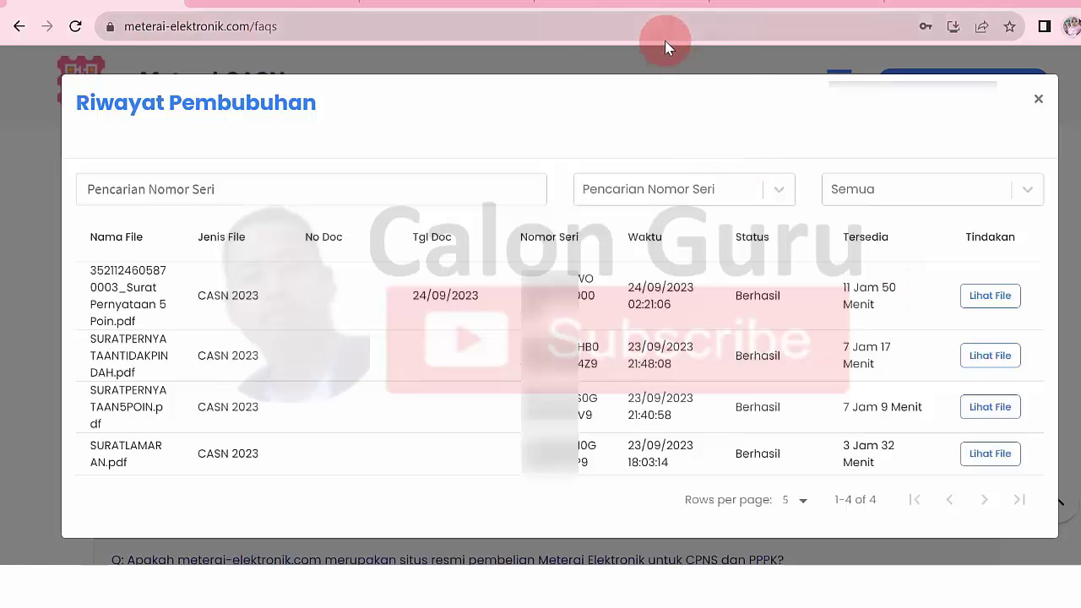
# Return to the SSCASN document page, open the uploaded Surat Pernyataan and check both pages for the e-Meterai.
pyautogui.click(639, 2)
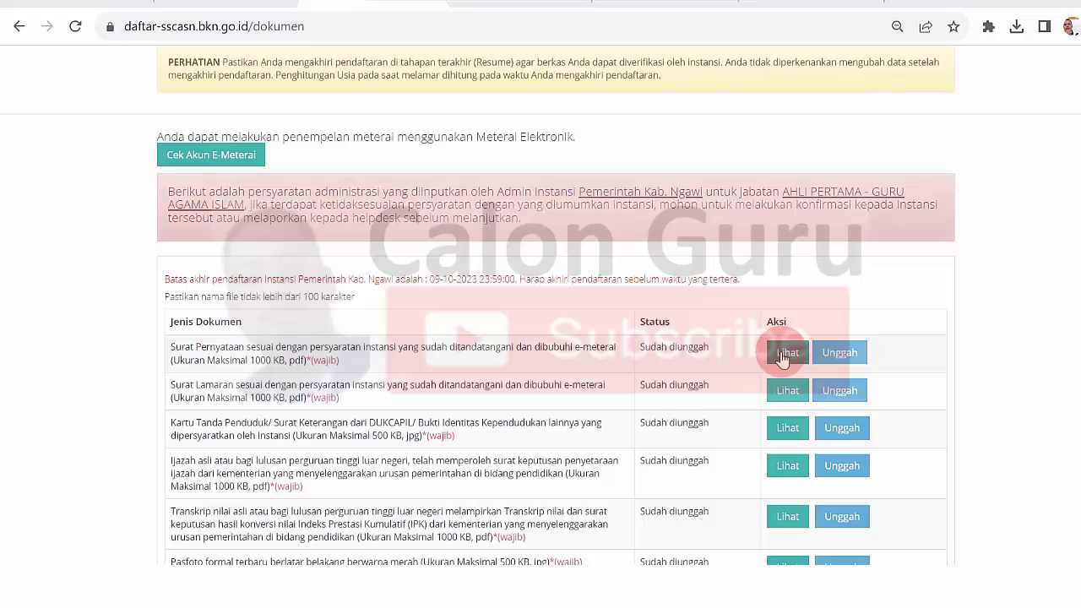
pyautogui.click(629, 2)
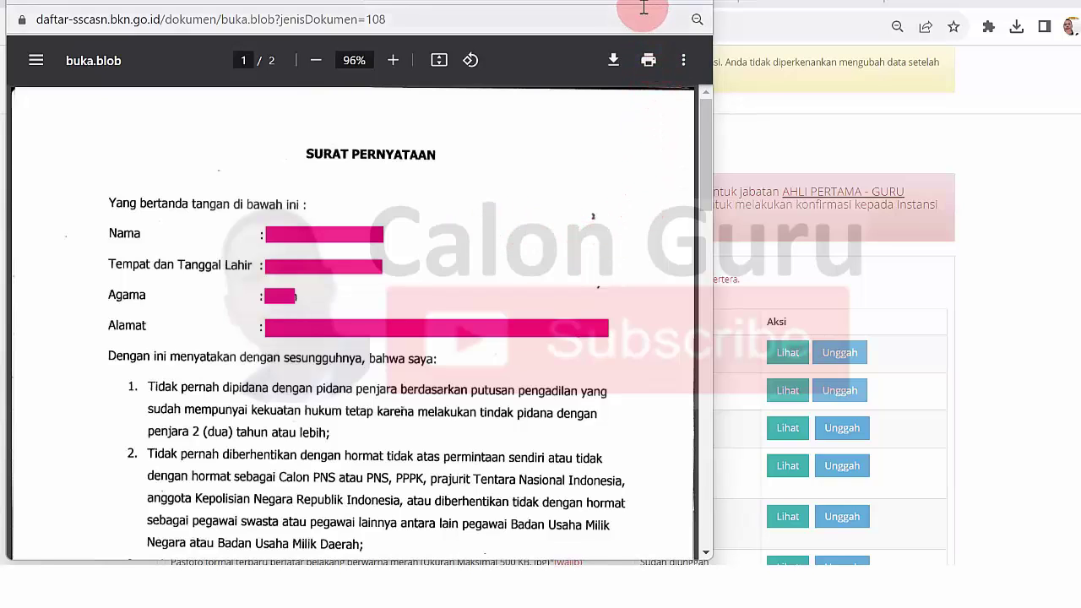
pyautogui.scroll(-5, 642, 4)
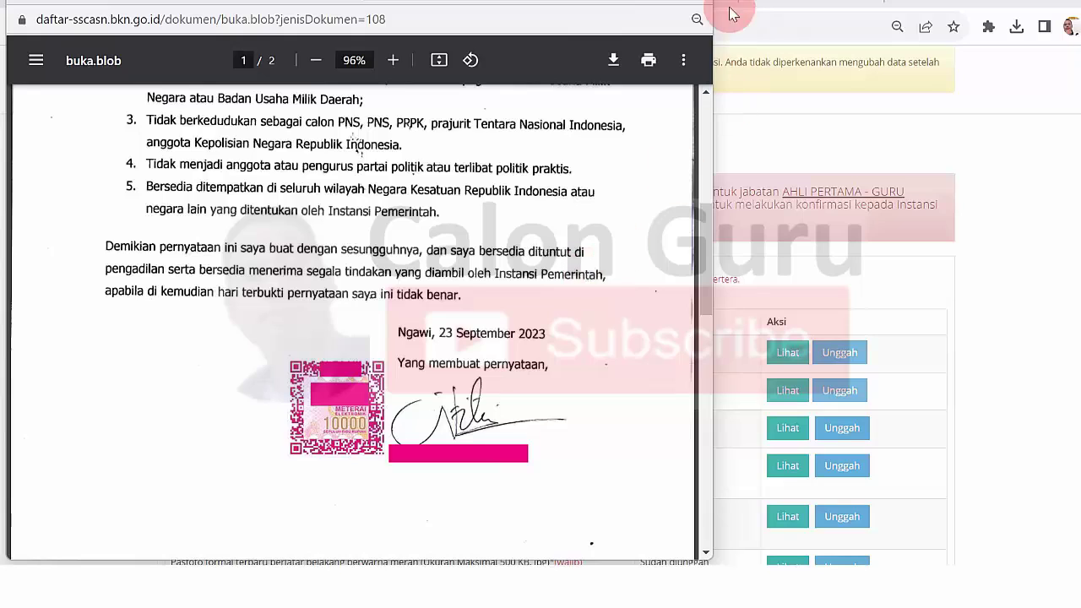
pyautogui.press('pagedown')
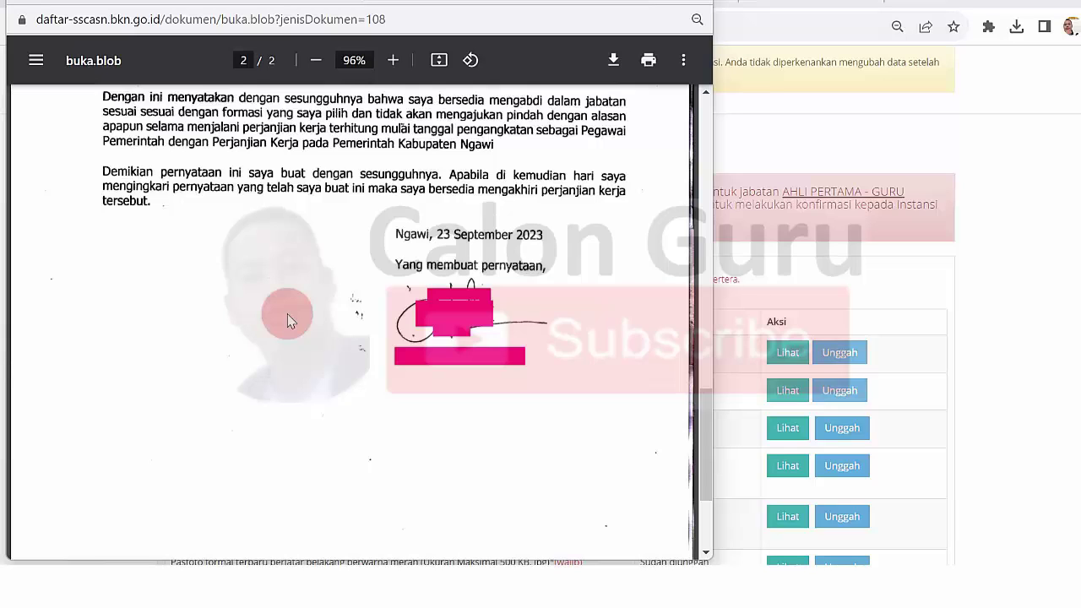
# Download the stamped Surat Pernyataan to the Downloads folder as buka and close its viewer.
pyautogui.click(614, 62)
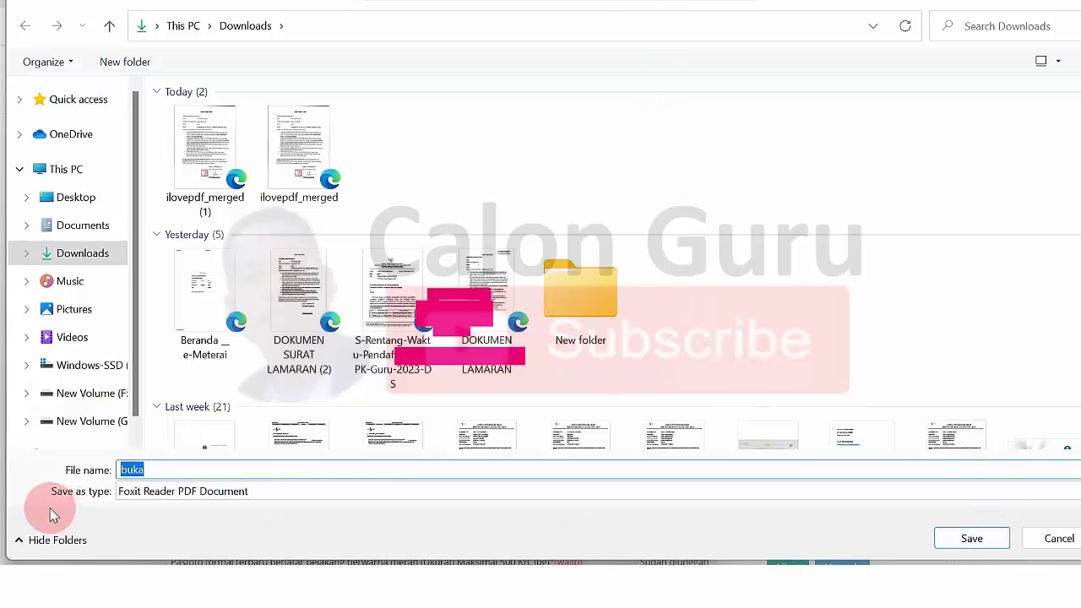
pyautogui.click(985, 542)
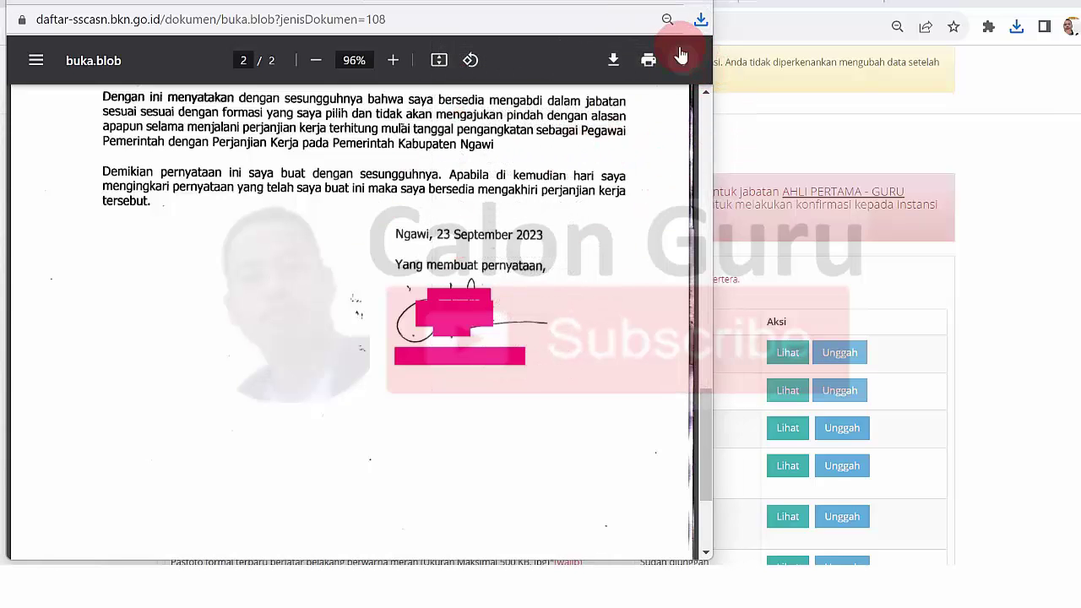
pyautogui.hotkey('ctrl', 'w')
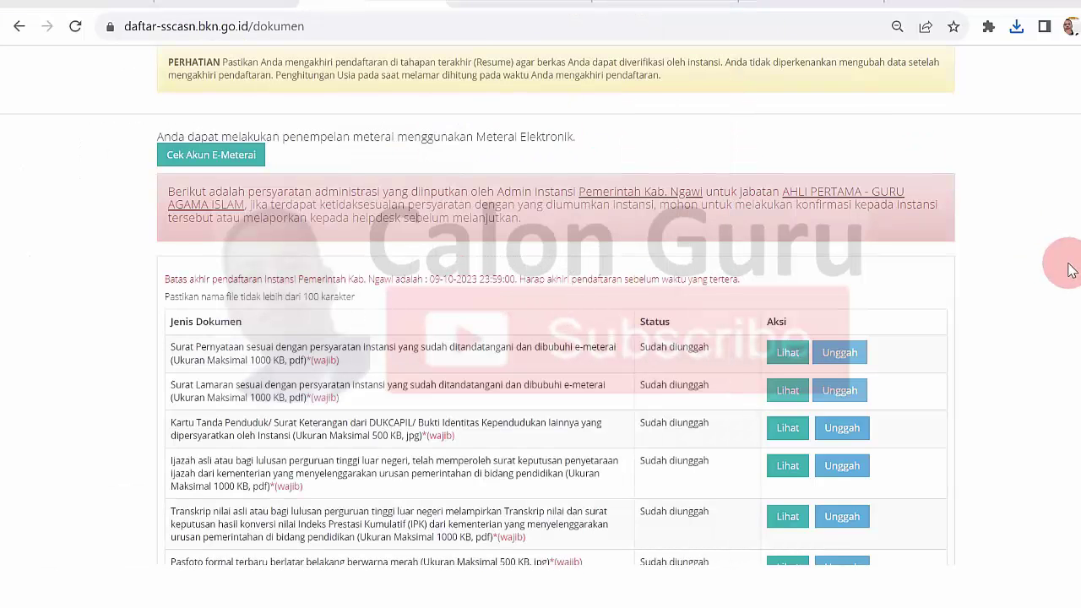
# Start a new upload for the Surat Pernyataan requirement using the method for PDFs without e-Meterai.
pyautogui.click(841, 355)
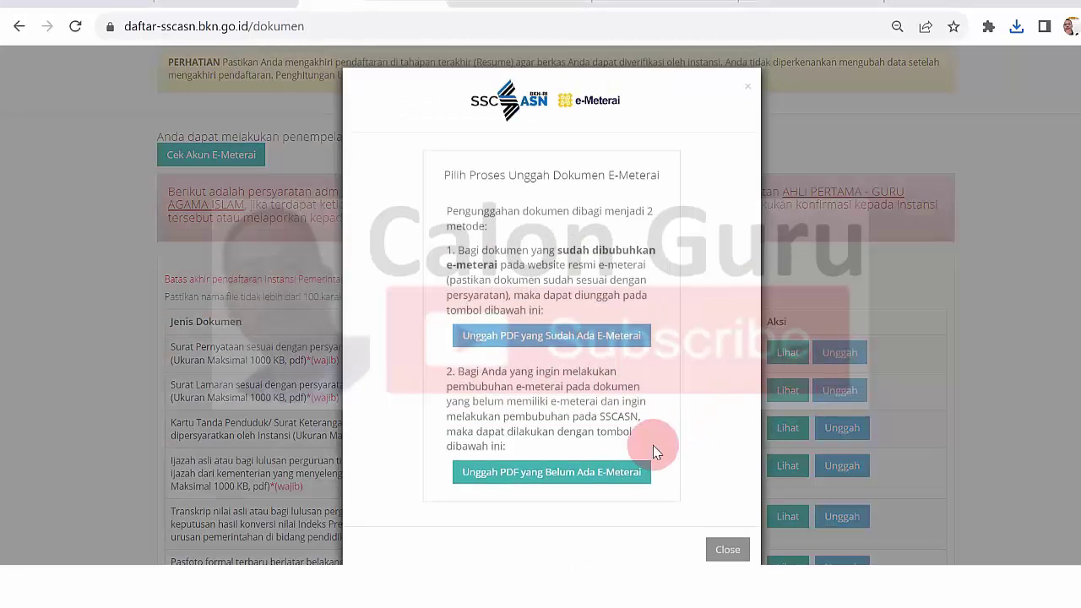
pyautogui.click(572, 475)
pyautogui.click(572, 475)
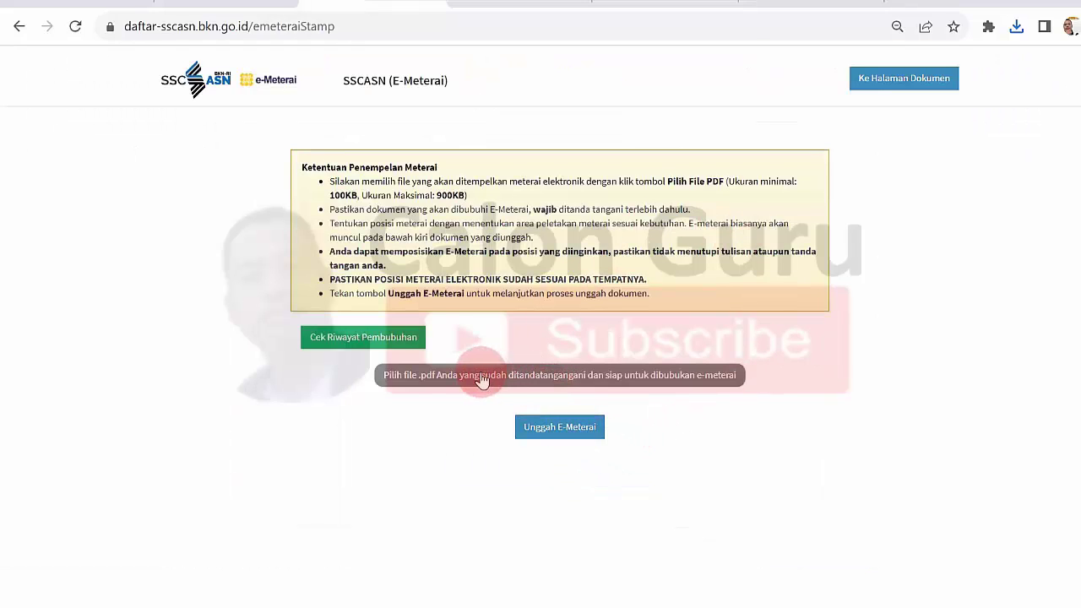
# Load the buka PDF from the Downloads folder as the document to stamp and review its first page.
pyautogui.click(635, 376)
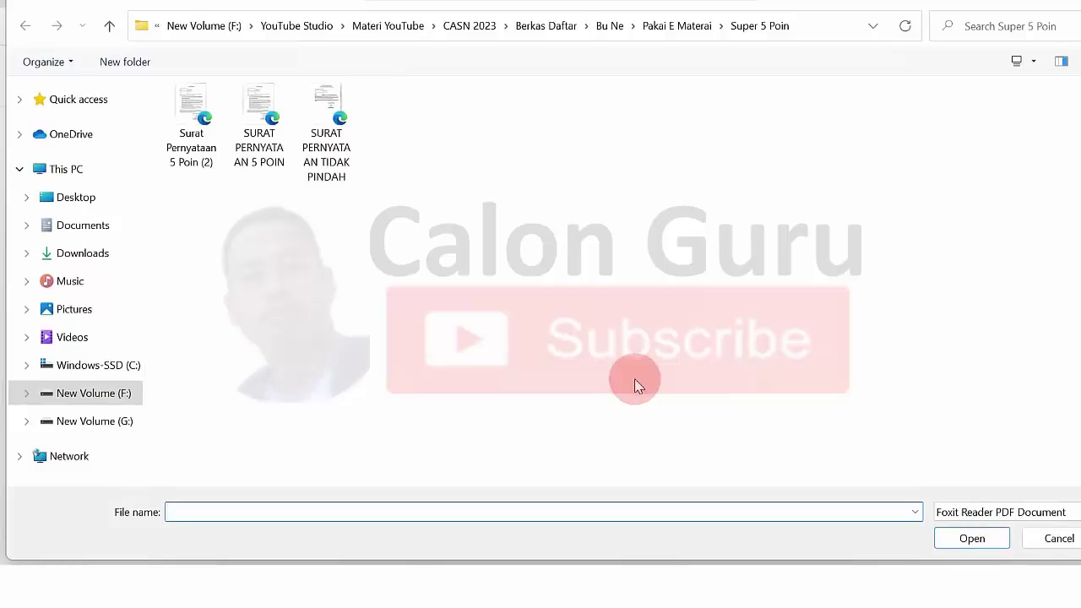
pyautogui.click(92, 253)
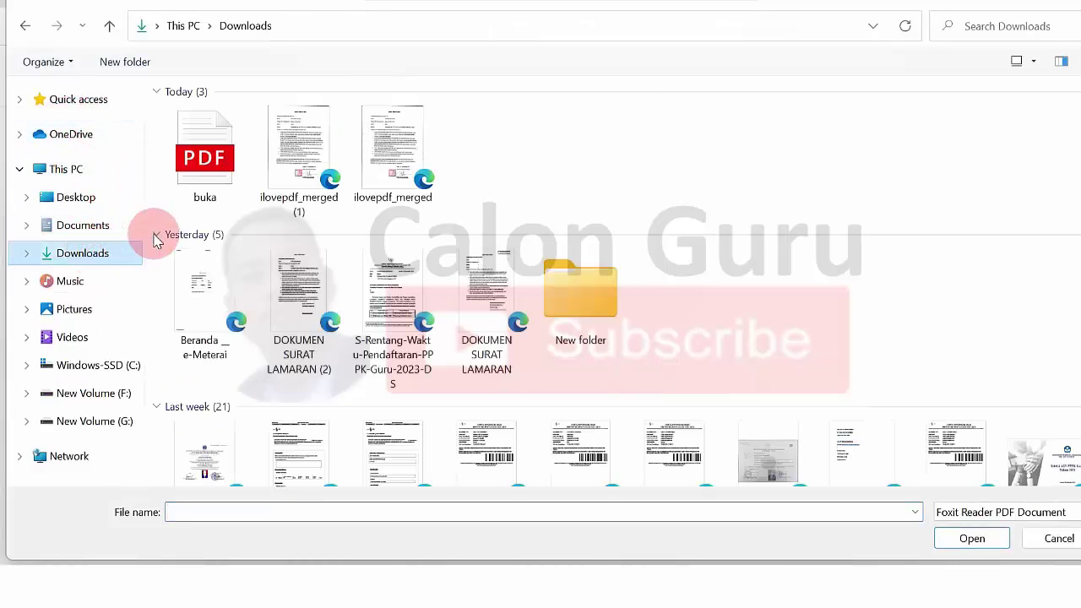
pyautogui.click(214, 173)
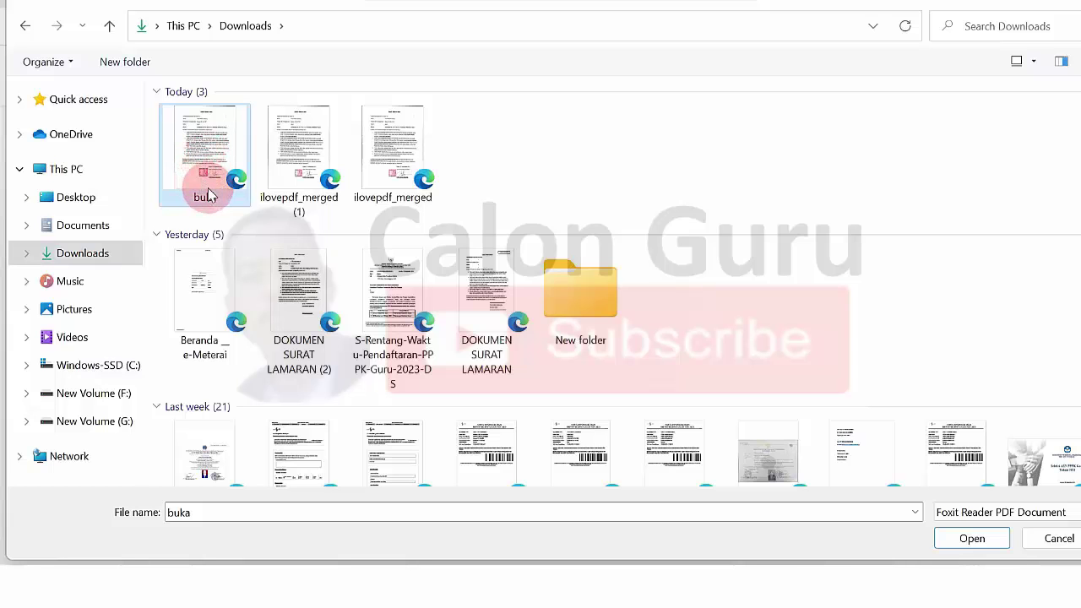
pyautogui.click(970, 540)
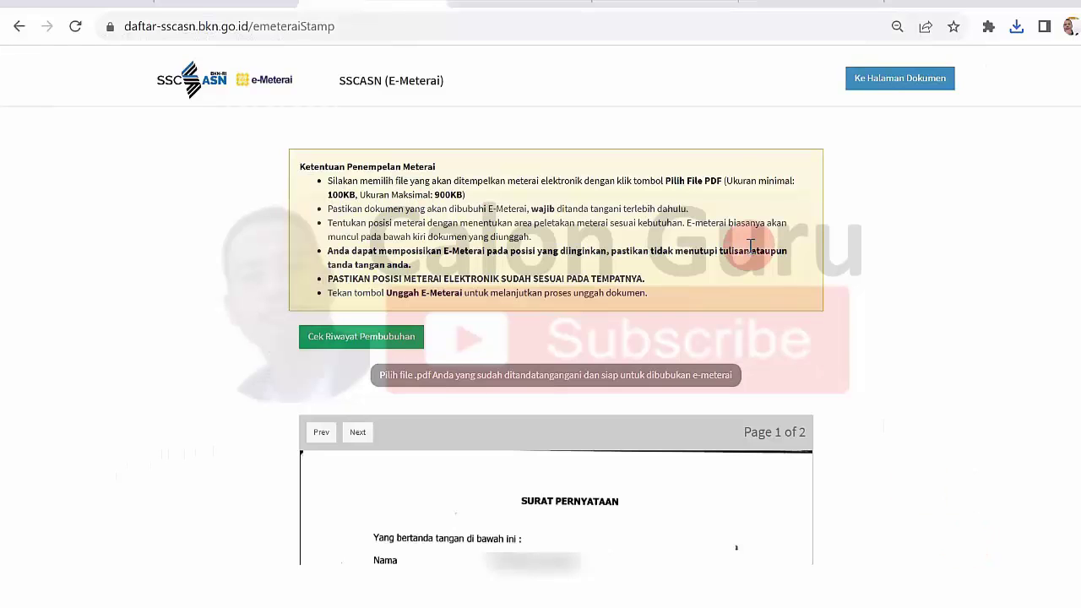
pyautogui.scroll(-4, 724, 133)
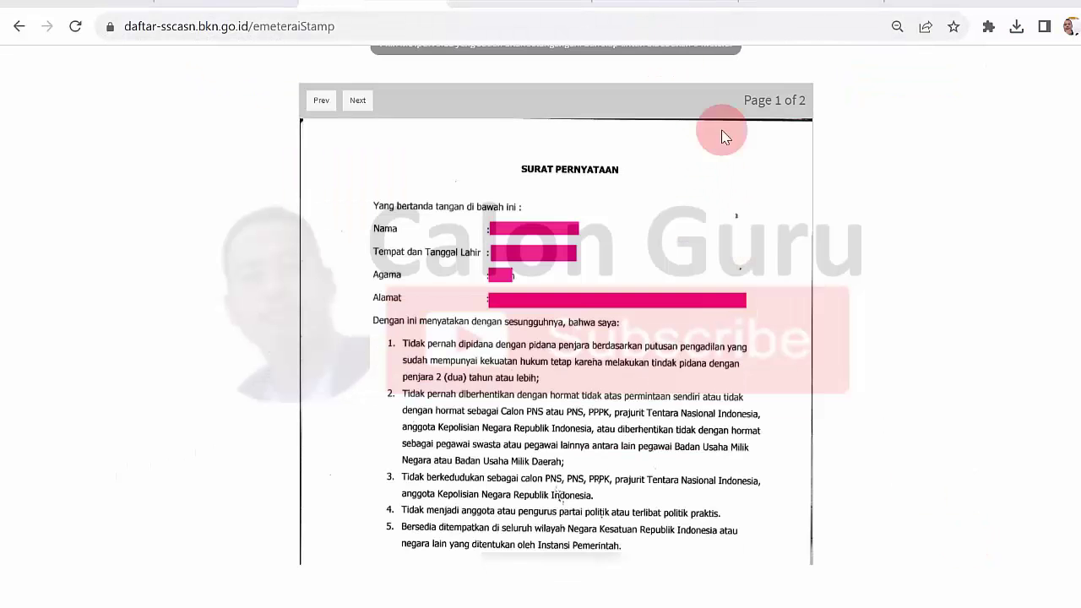